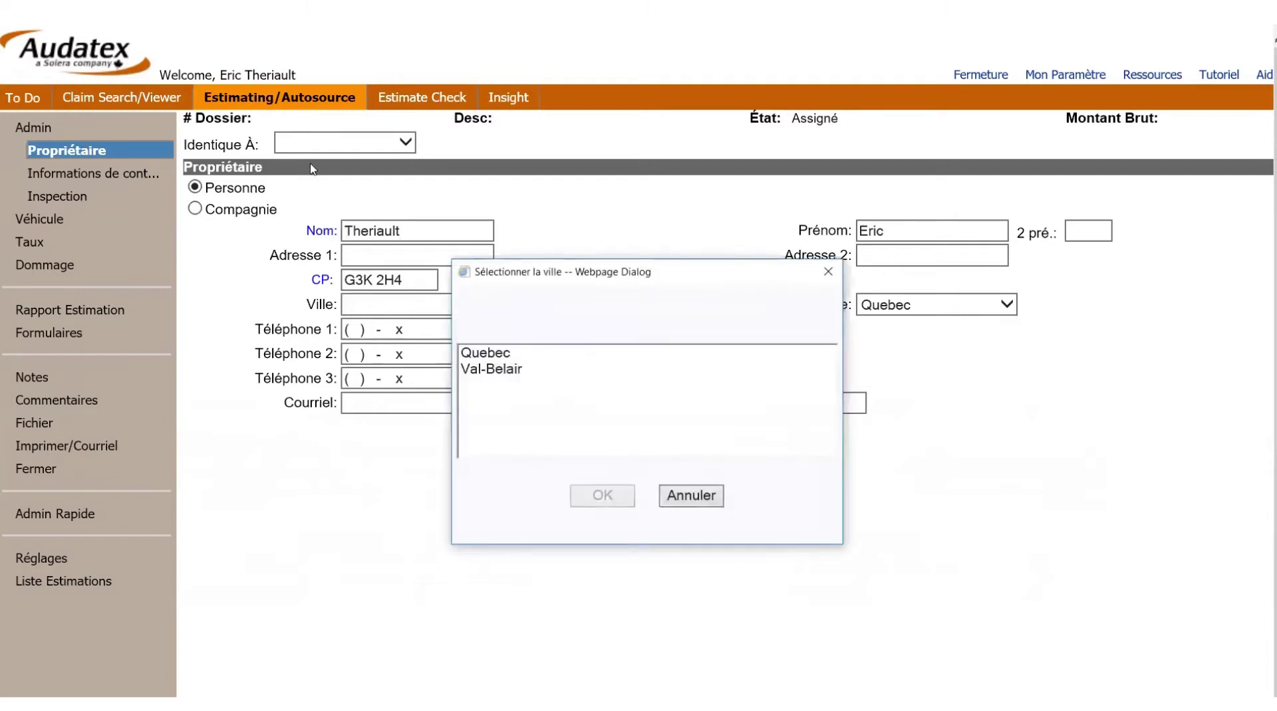
Set the vehicle owner's city to Quebec from the cities offered for the postal code
{"action": "left_click", "coordinate": [527, 353]}
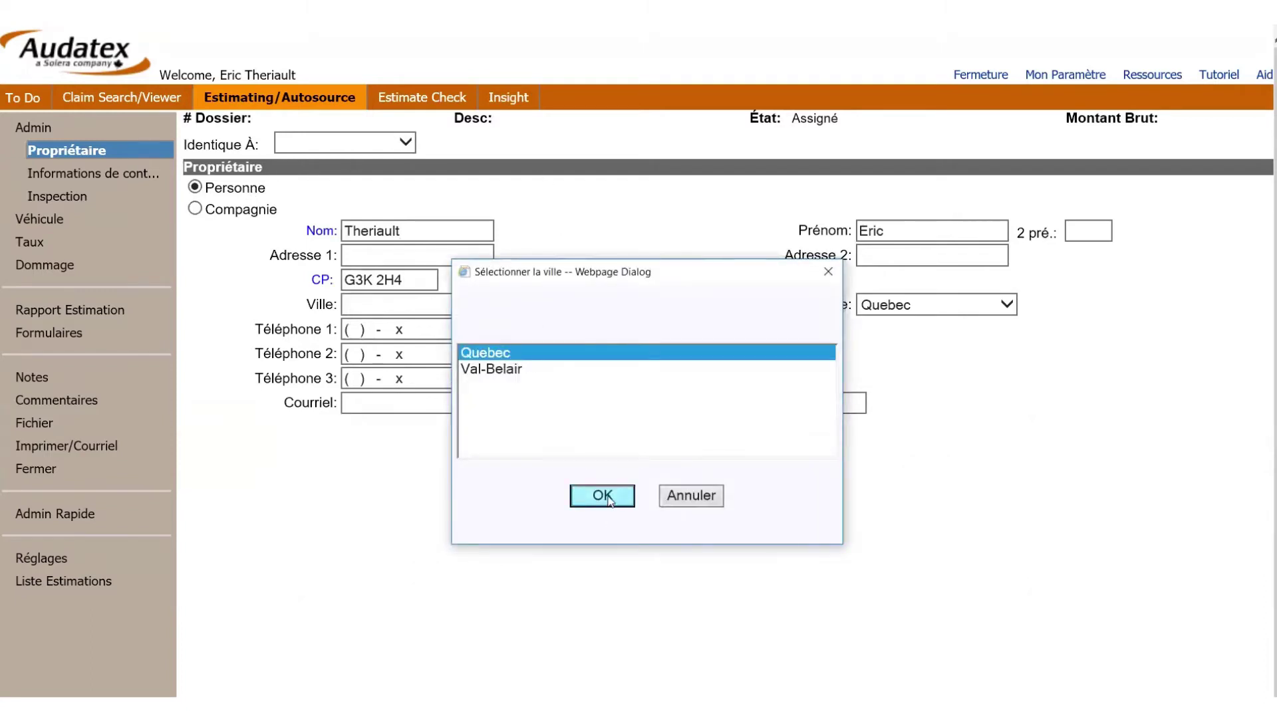
{"action": "left_click", "coordinate": [606, 498]}
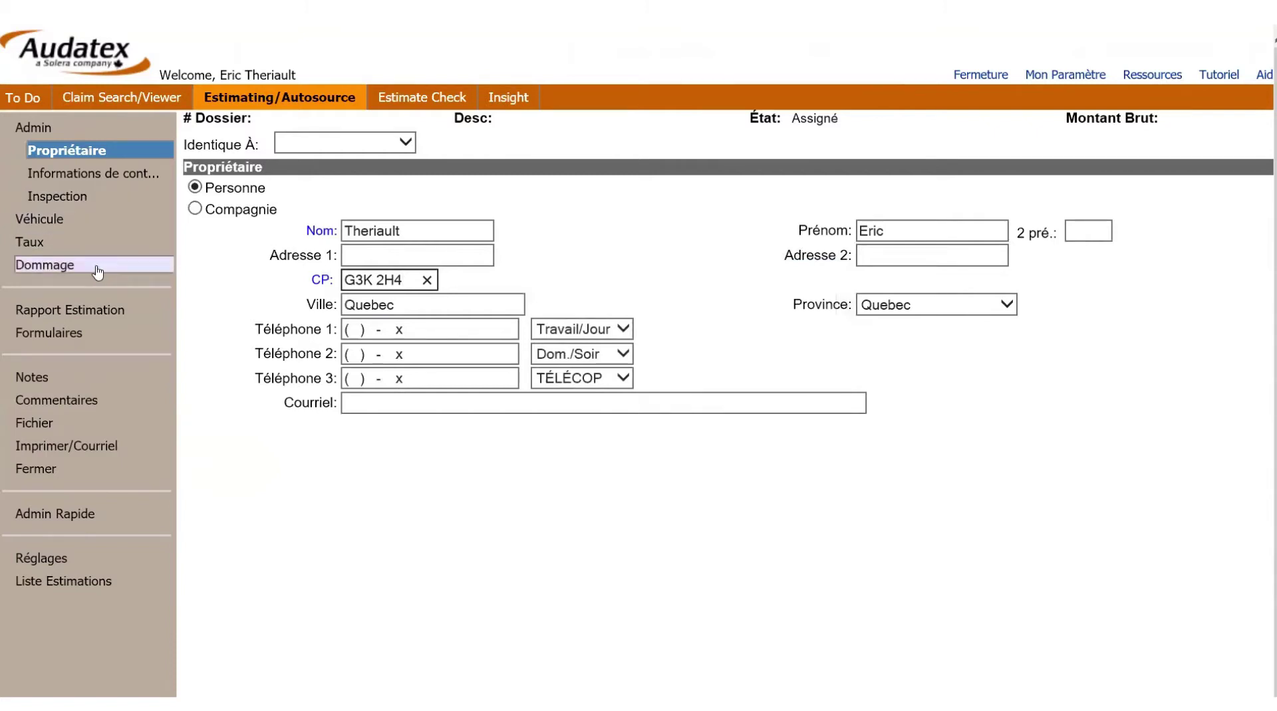
In the control information, switch the deductible to "Raison sans franchise" with the reason Inconnu
{"action": "left_click", "coordinate": [98, 181]}
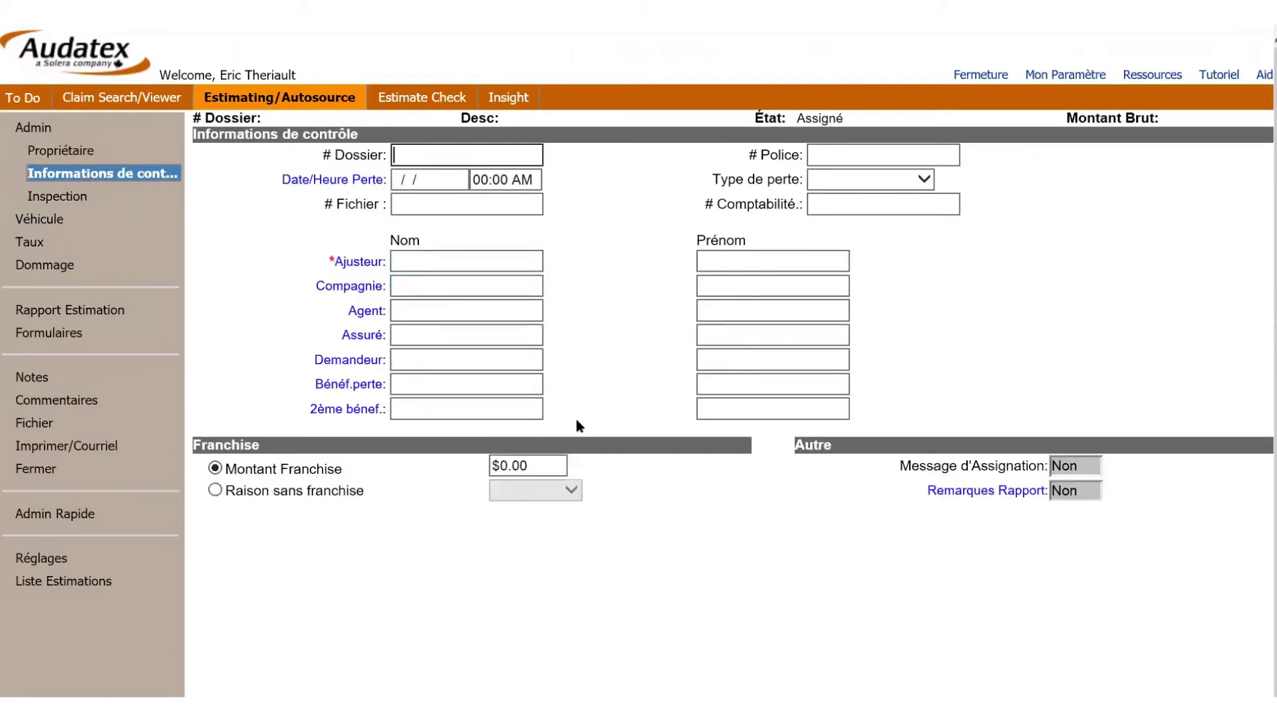
{"action": "left_click", "coordinate": [324, 495]}
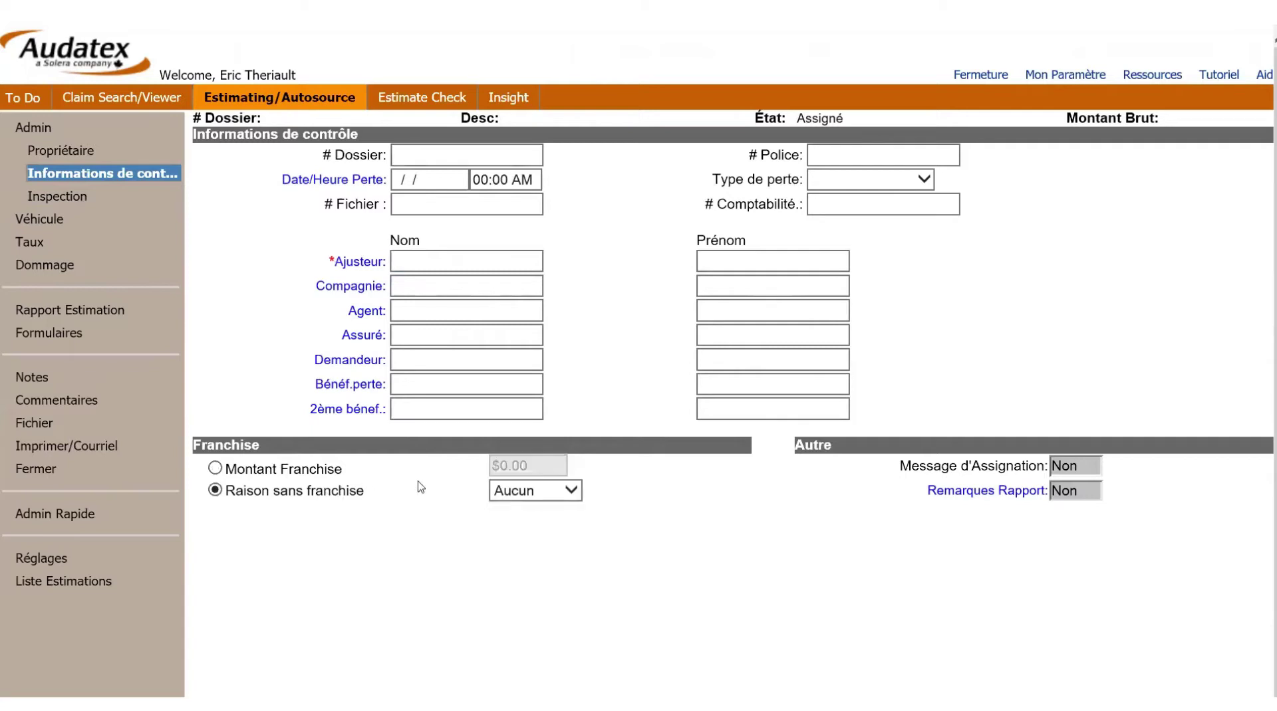
{"action": "left_click", "coordinate": [543, 501]}
{"action": "left_click", "coordinate": [535, 508]}
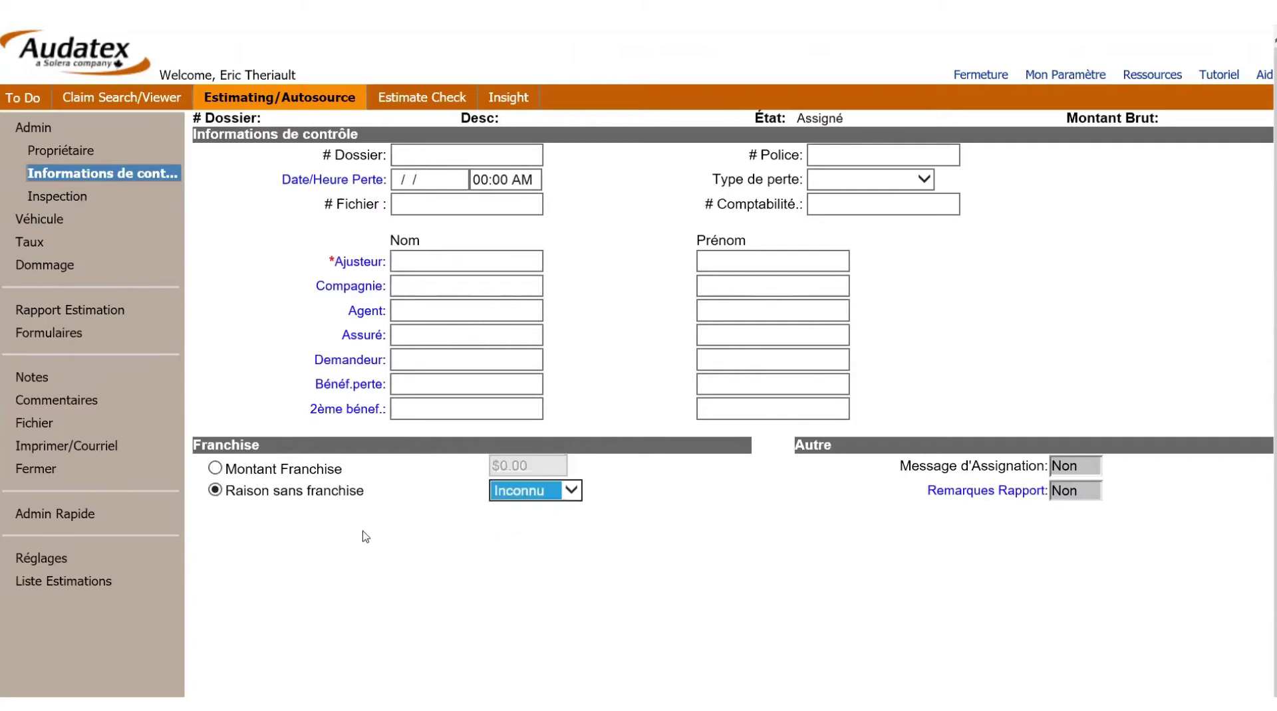
Set the inspection date and time to 24/09/2018 03:21 PM
{"action": "left_click", "coordinate": [95, 199]}
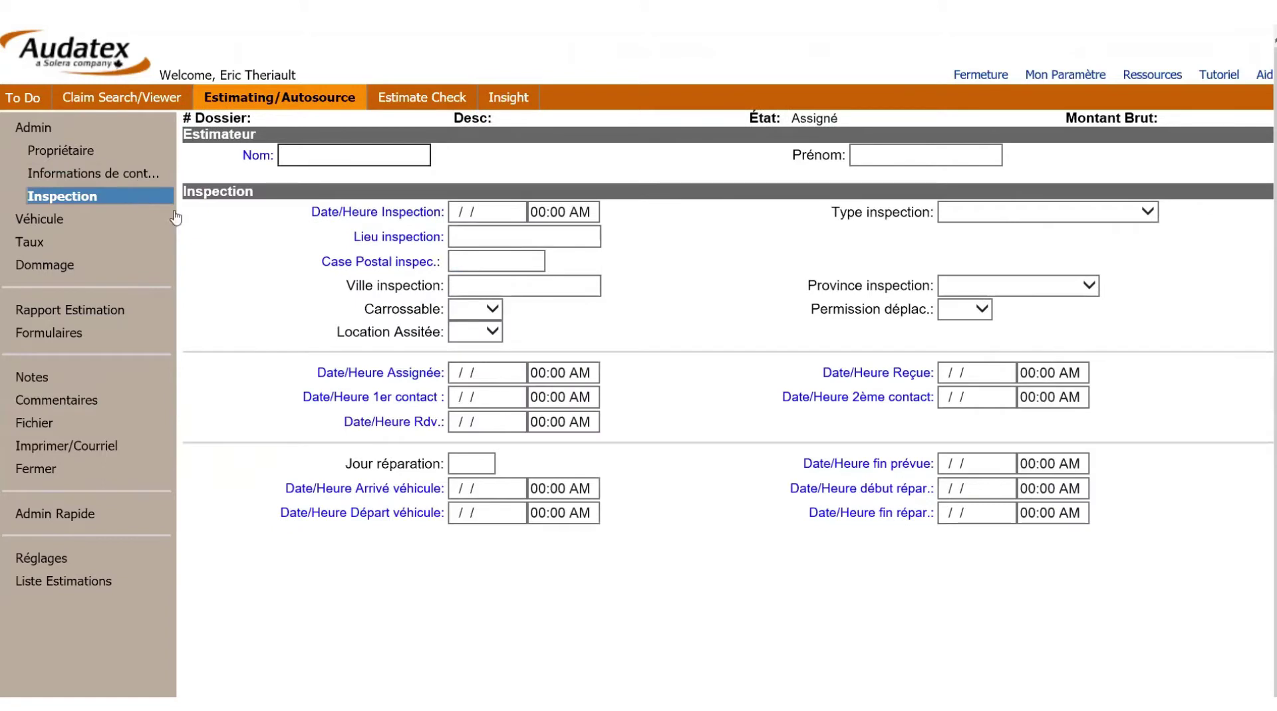
{"action": "left_click", "coordinate": [334, 213]}
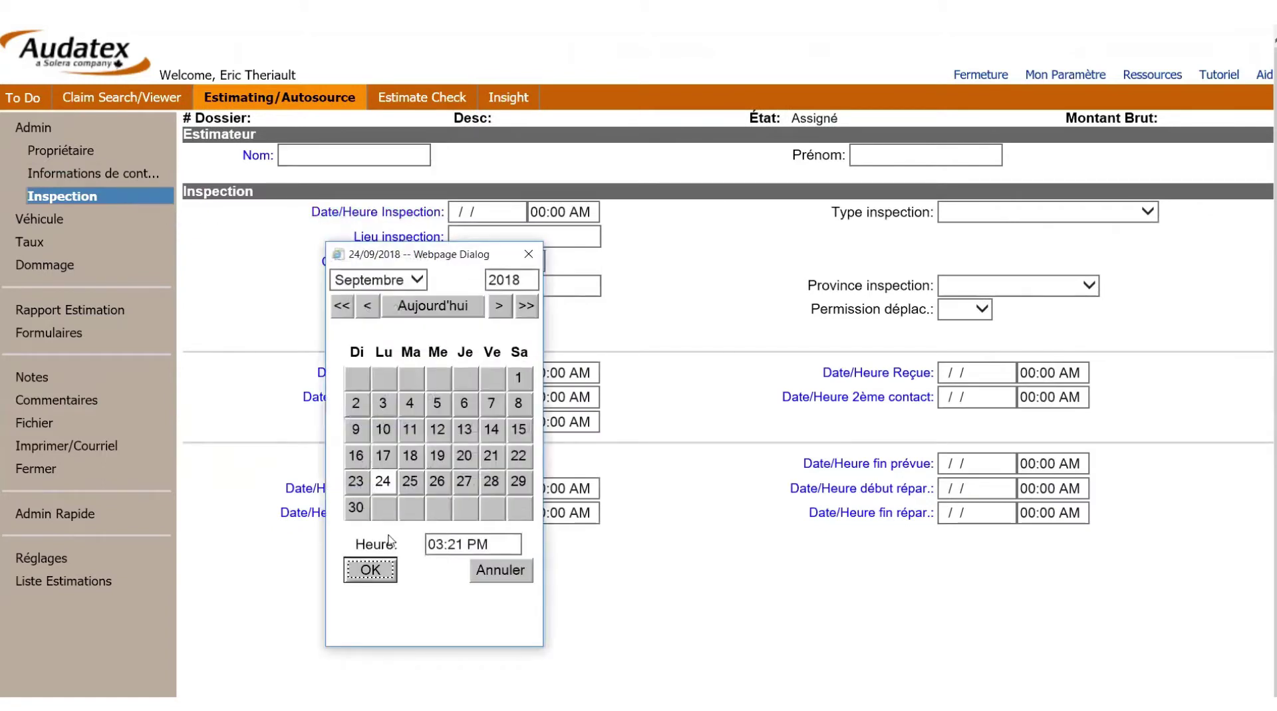
{"action": "left_click", "coordinate": [379, 573]}
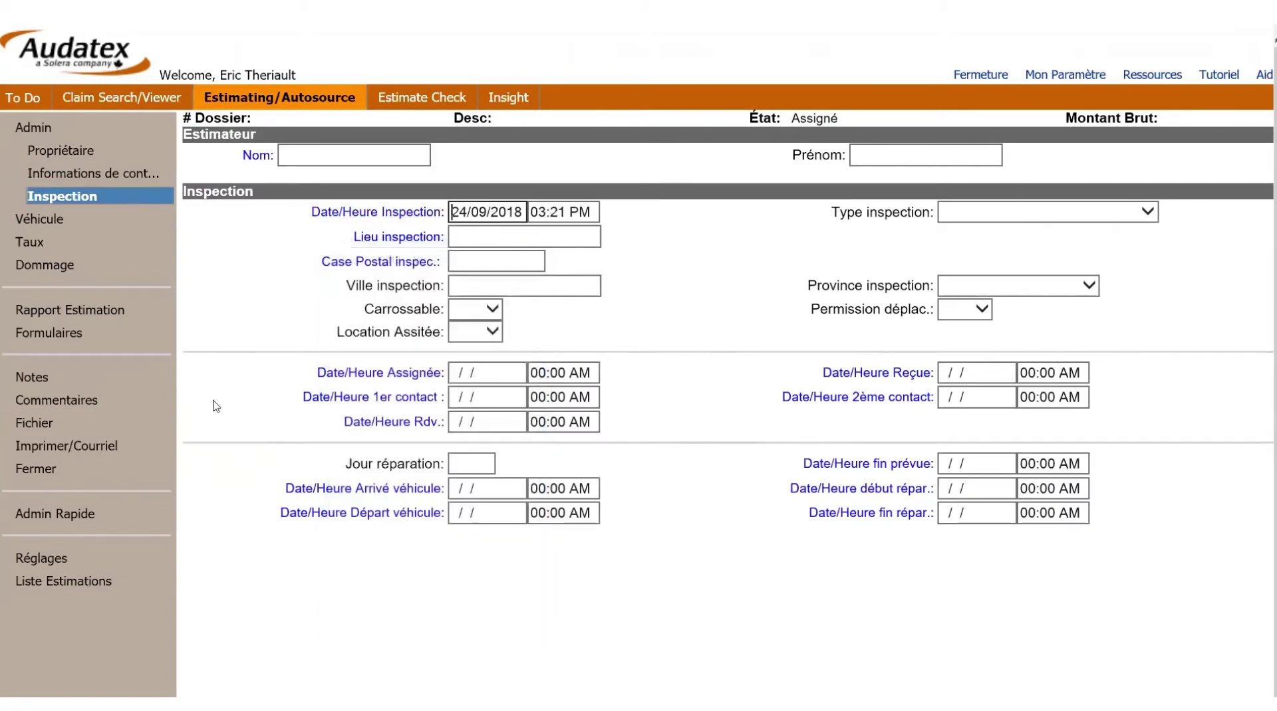
Paste the VIN into the vehicle's inspection VIN field, decode it and select the 2010 Audi A4 Quattro 2.0T 4D Berline without PRM
{"action": "left_click", "coordinate": [86, 227]}
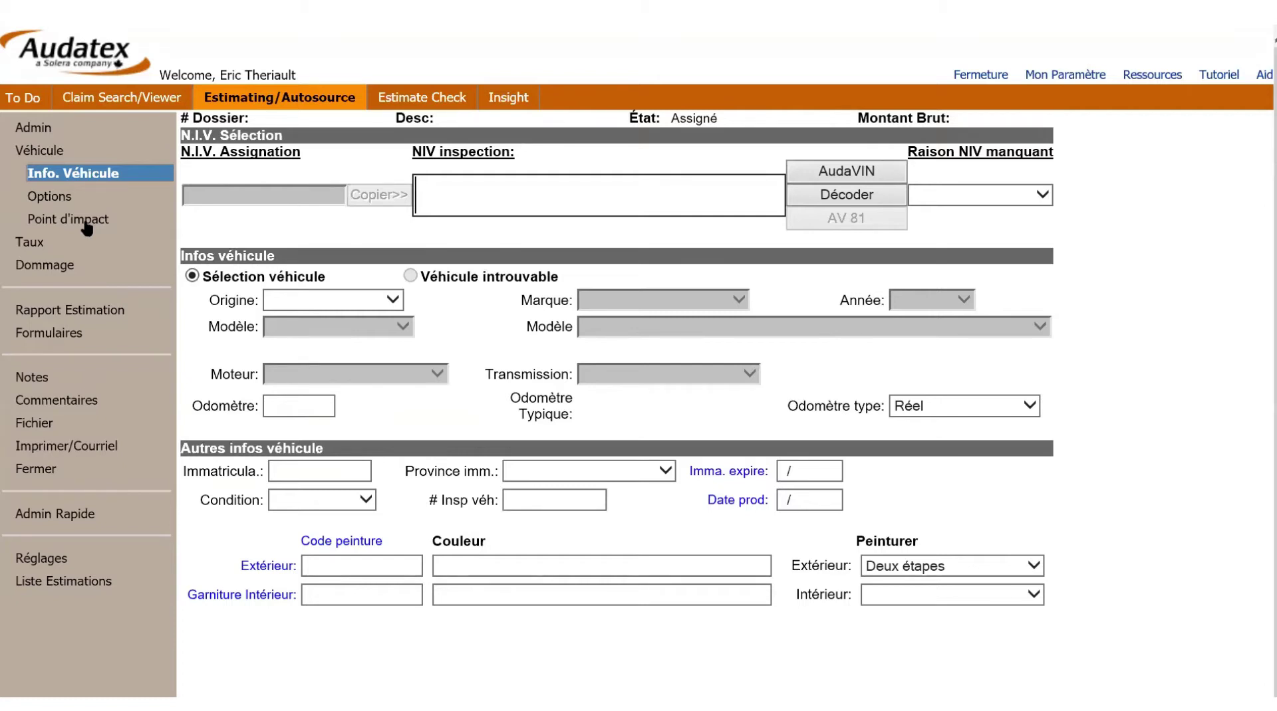
{"action": "right_click", "coordinate": [508, 192]}
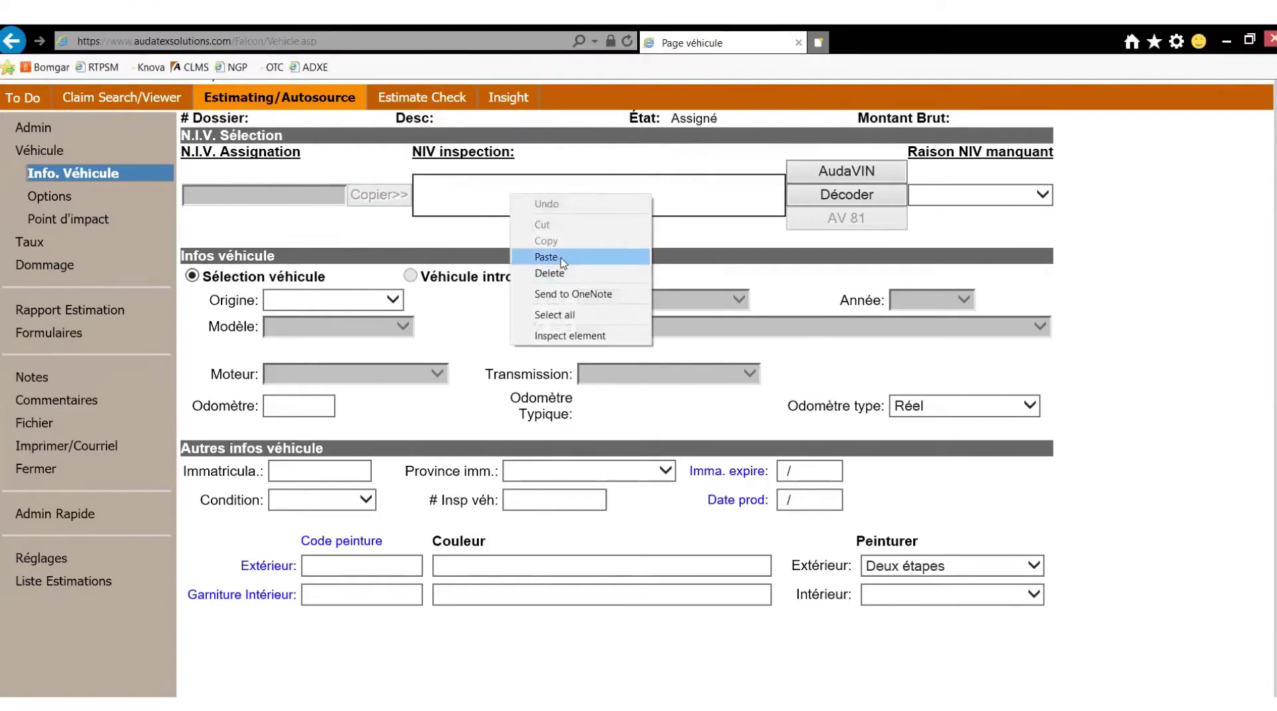
{"action": "left_click", "coordinate": [607, 258]}
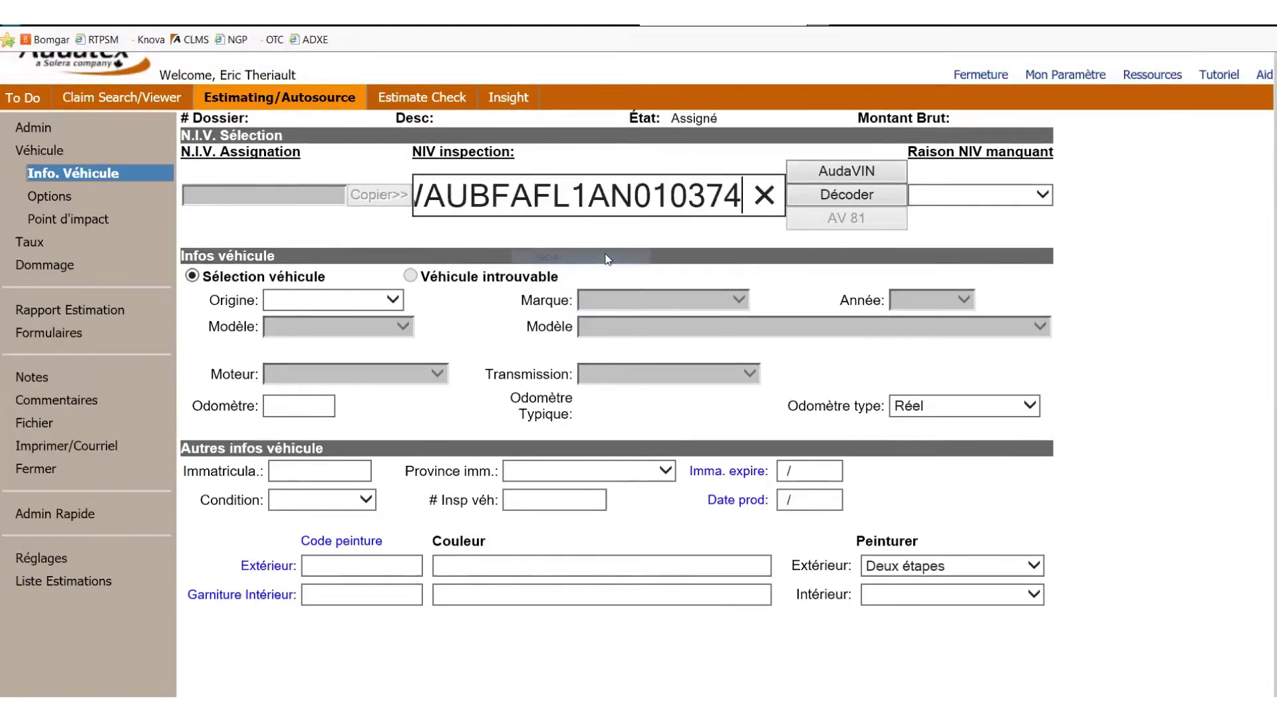
{"action": "left_click", "coordinate": [850, 195]}
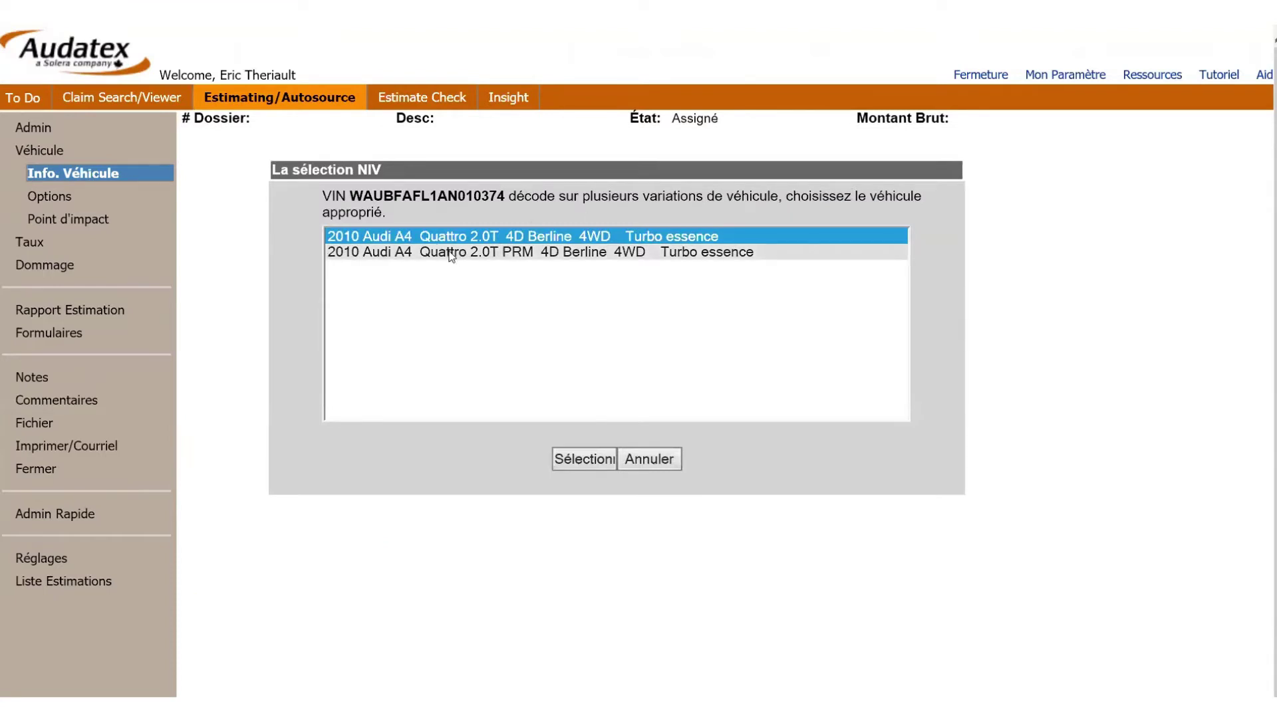
{"action": "left_click", "coordinate": [578, 462]}
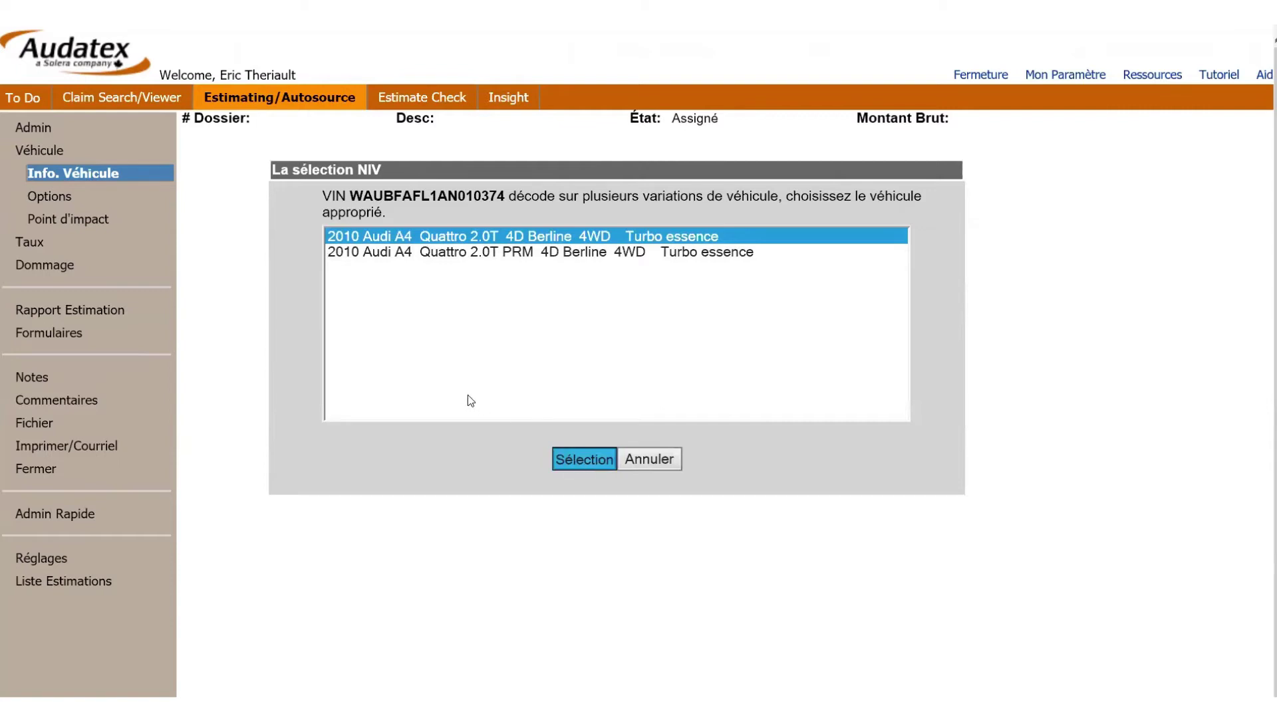
Set the transmission to Automatic Tiptronic and choose IBIS WHITE (LY9C,T9) as the exterior paint
{"action": "left_click", "coordinate": [640, 375]}
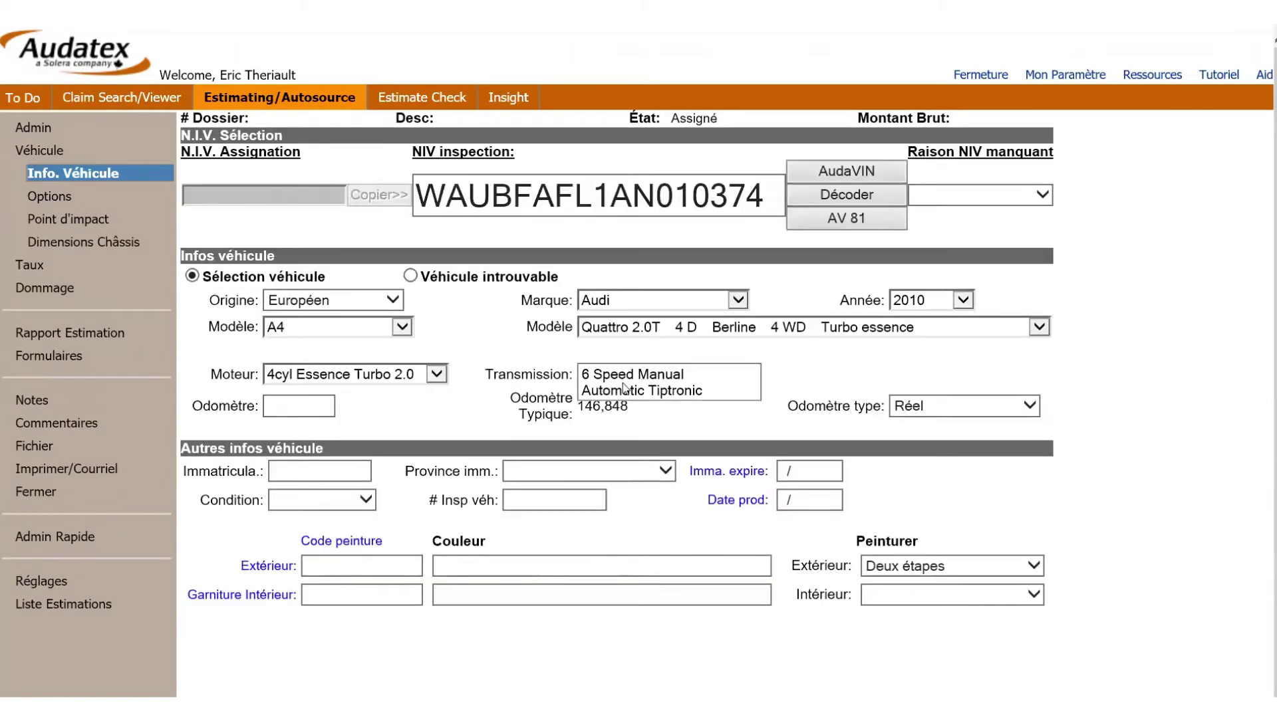
{"action": "left_click", "coordinate": [619, 392]}
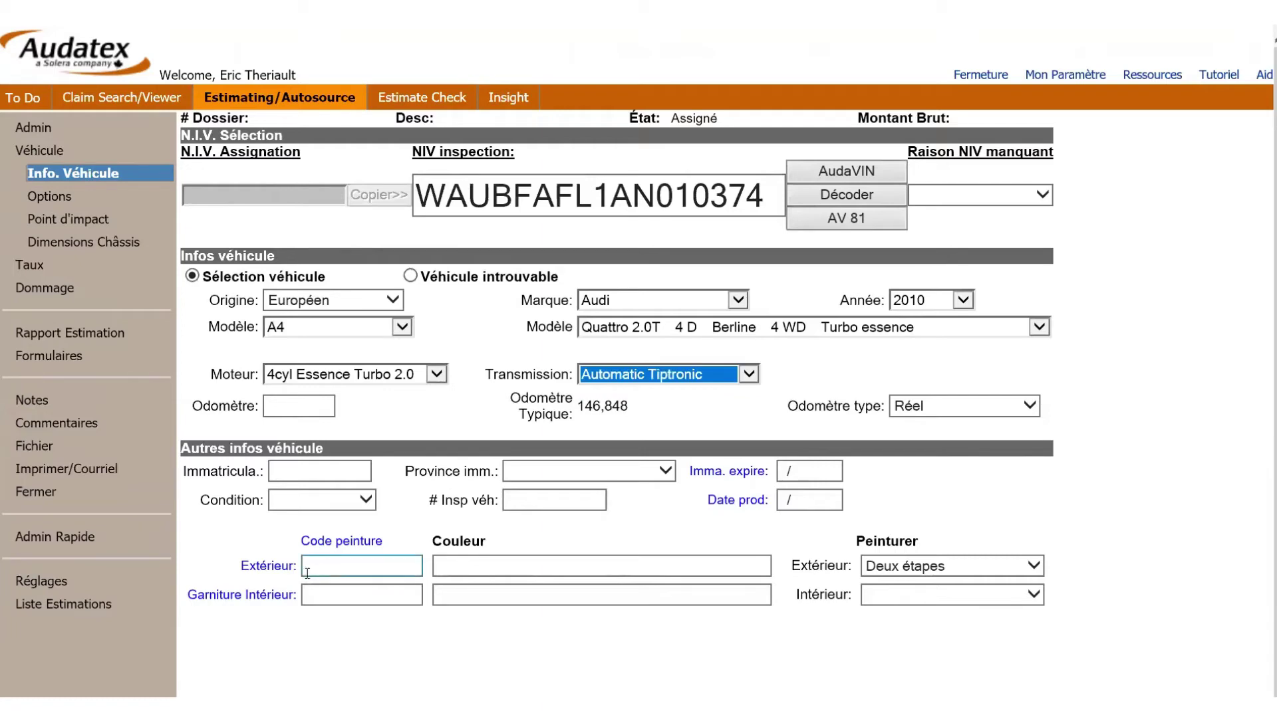
{"action": "left_click", "coordinate": [274, 570]}
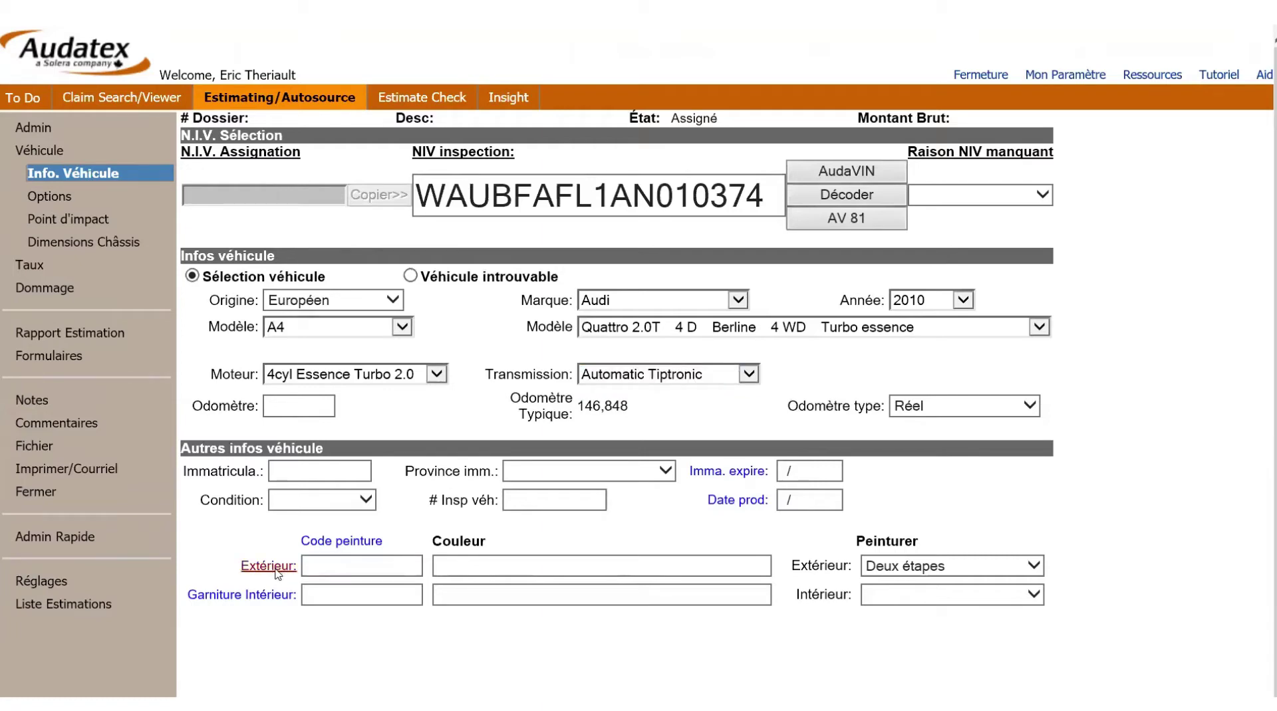
{"action": "scroll", "coordinate": [512, 433], "scroll_direction": "down", "scroll_amount": 5}
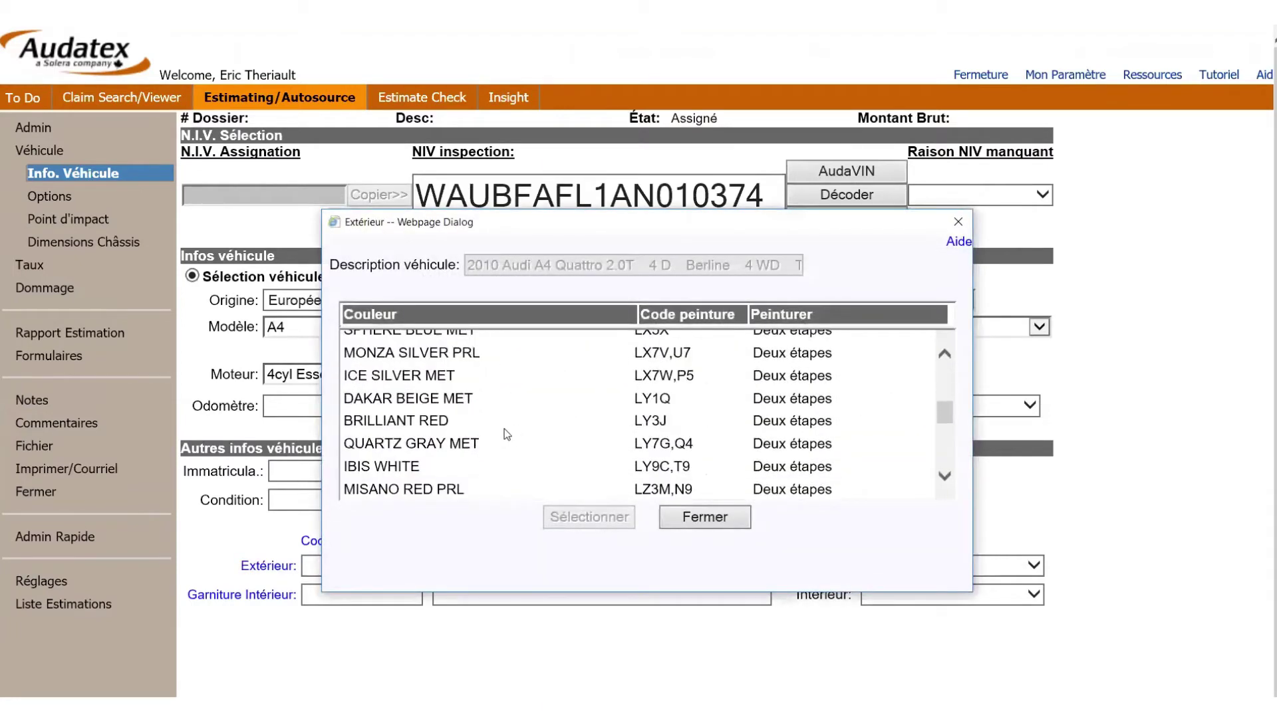
{"action": "left_click", "coordinate": [423, 471]}
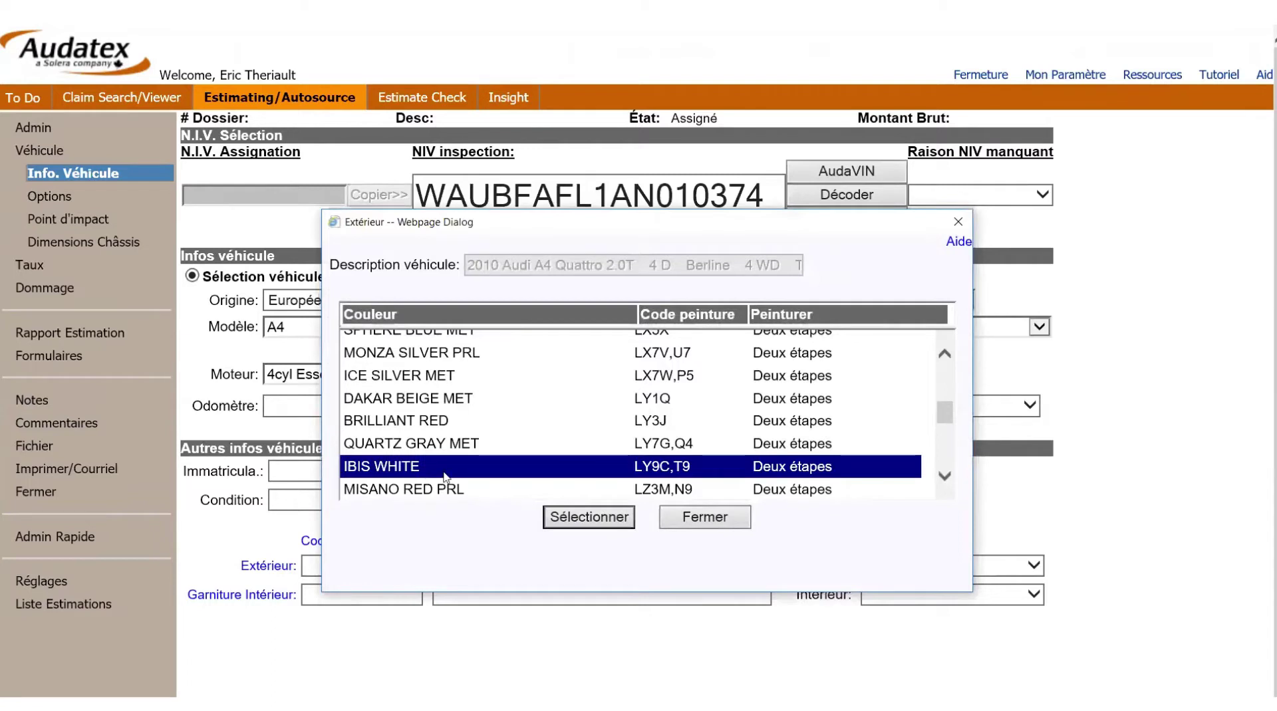
{"action": "left_click", "coordinate": [589, 518]}
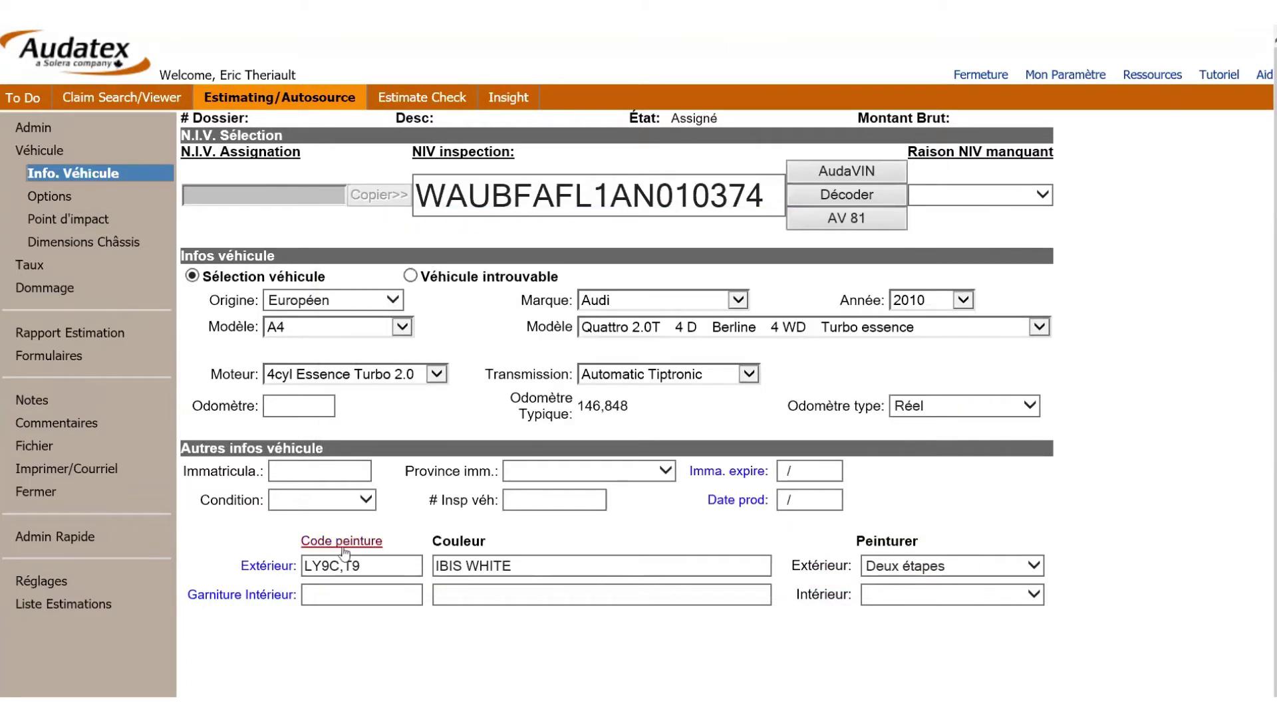
Look up where the paint code is located on the vehicle, then close the illustration
{"action": "left_click", "coordinate": [346, 566]}
{"action": "left_click", "coordinate": [332, 543]}
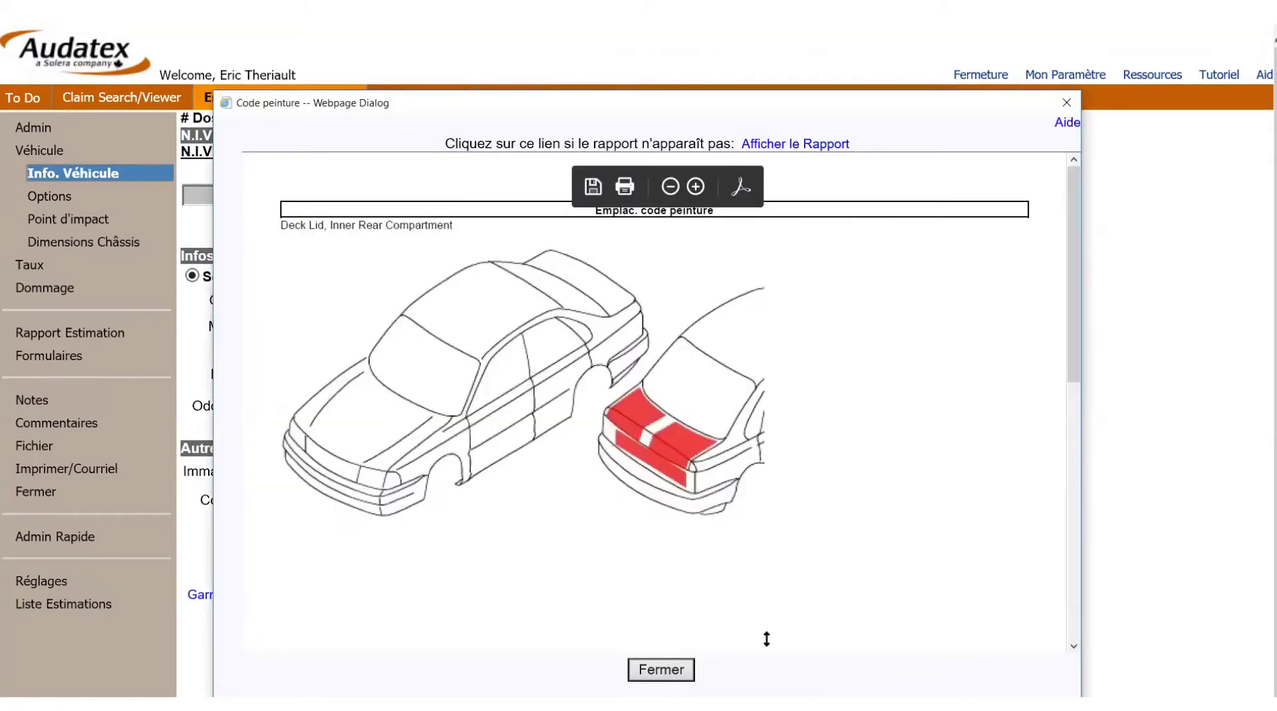
{"action": "left_click", "coordinate": [644, 672]}
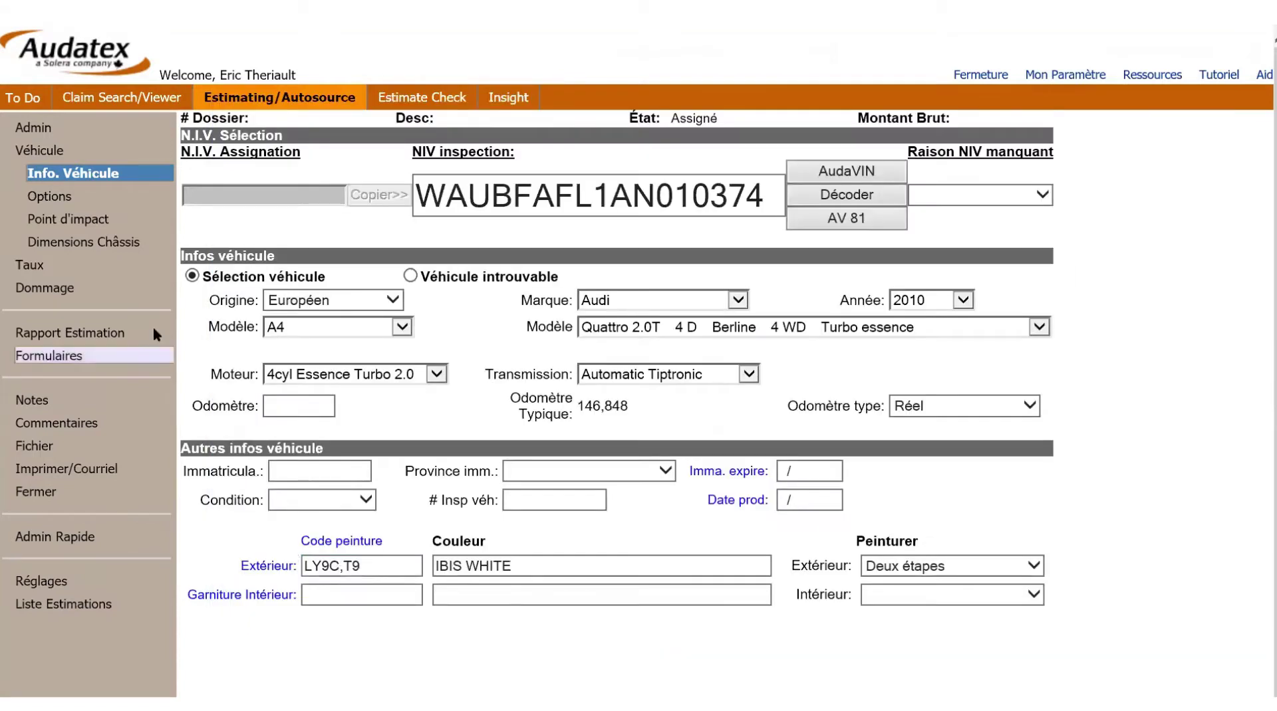
Add the Bi-Xenon Headlamp Package and the Sport Package to the vehicle's options
{"action": "left_click", "coordinate": [84, 199]}
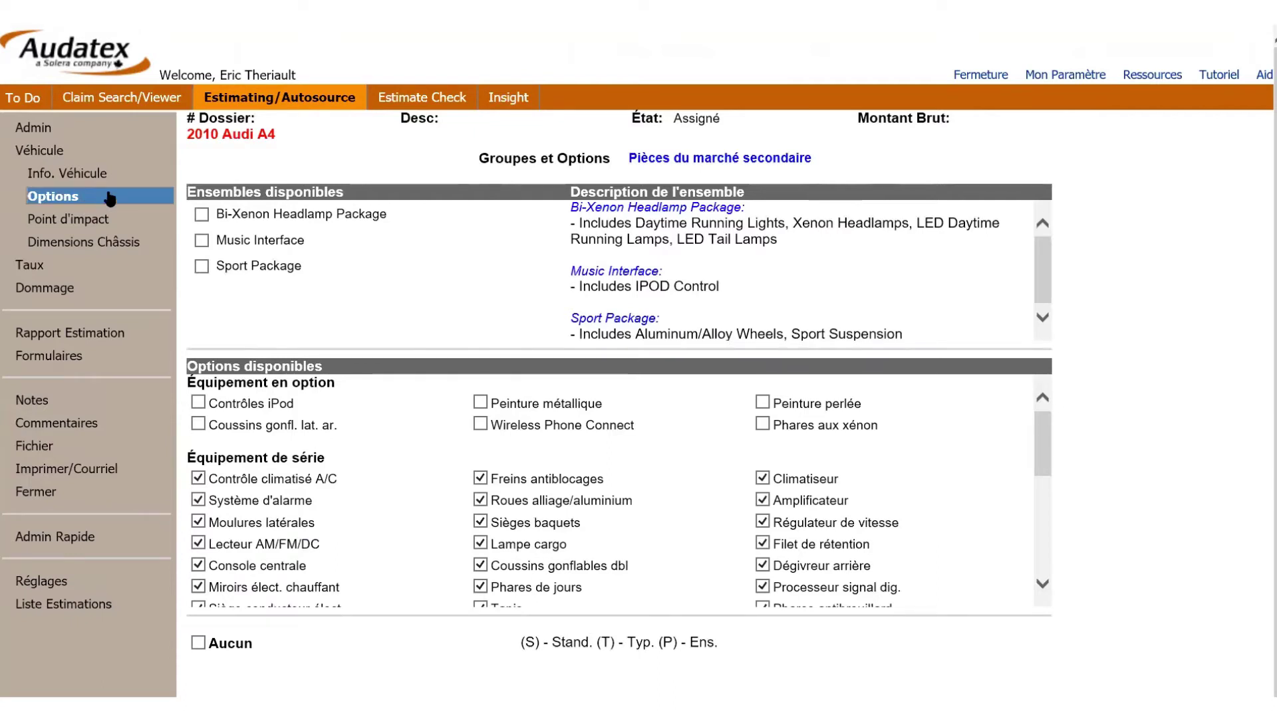
{"action": "left_click", "coordinate": [201, 214]}
{"action": "left_click", "coordinate": [697, 445]}
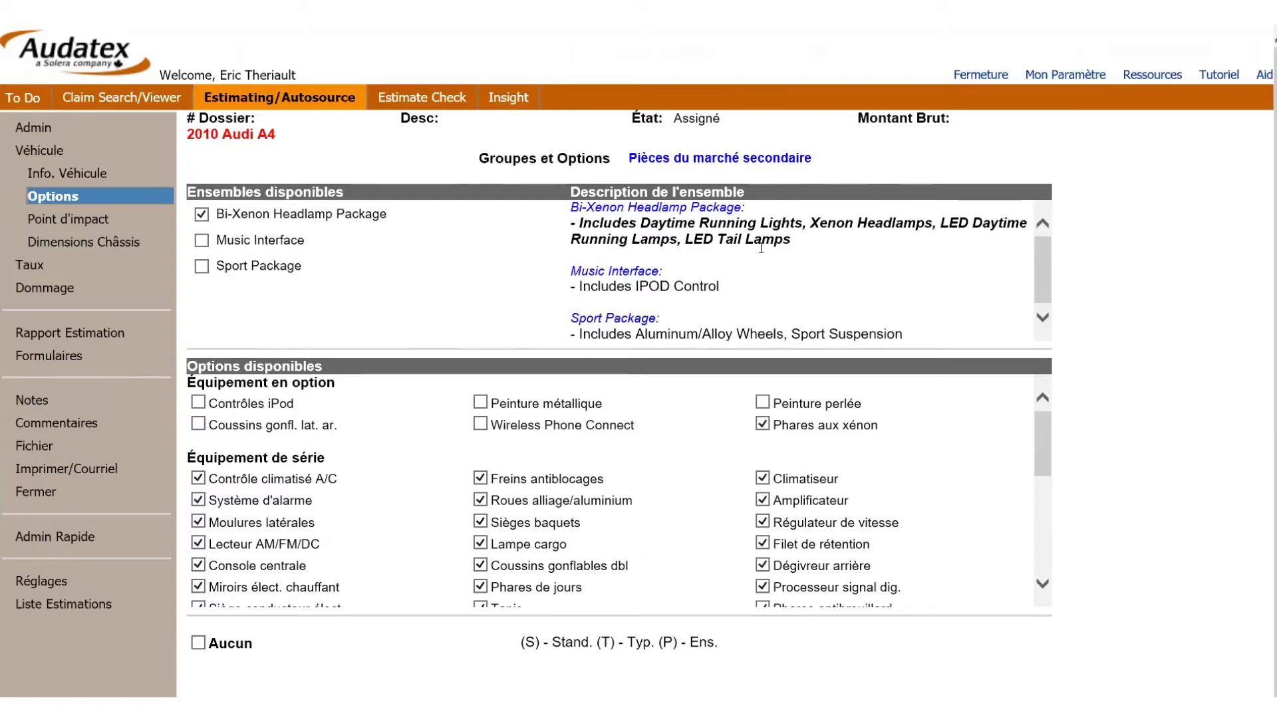
{"action": "left_click", "coordinate": [201, 266]}
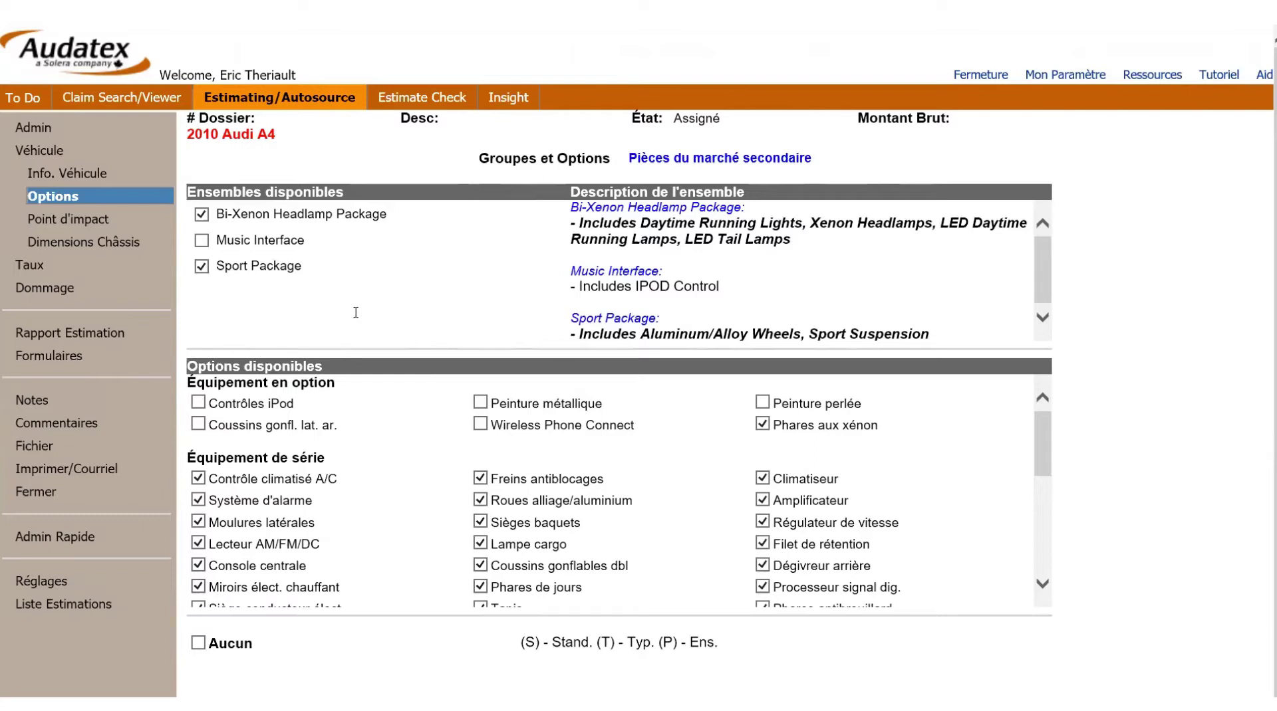
Open the damage section and view the operations for the inner obstacle sensor of the front bumper, then close them
{"action": "left_click", "coordinate": [66, 295]}
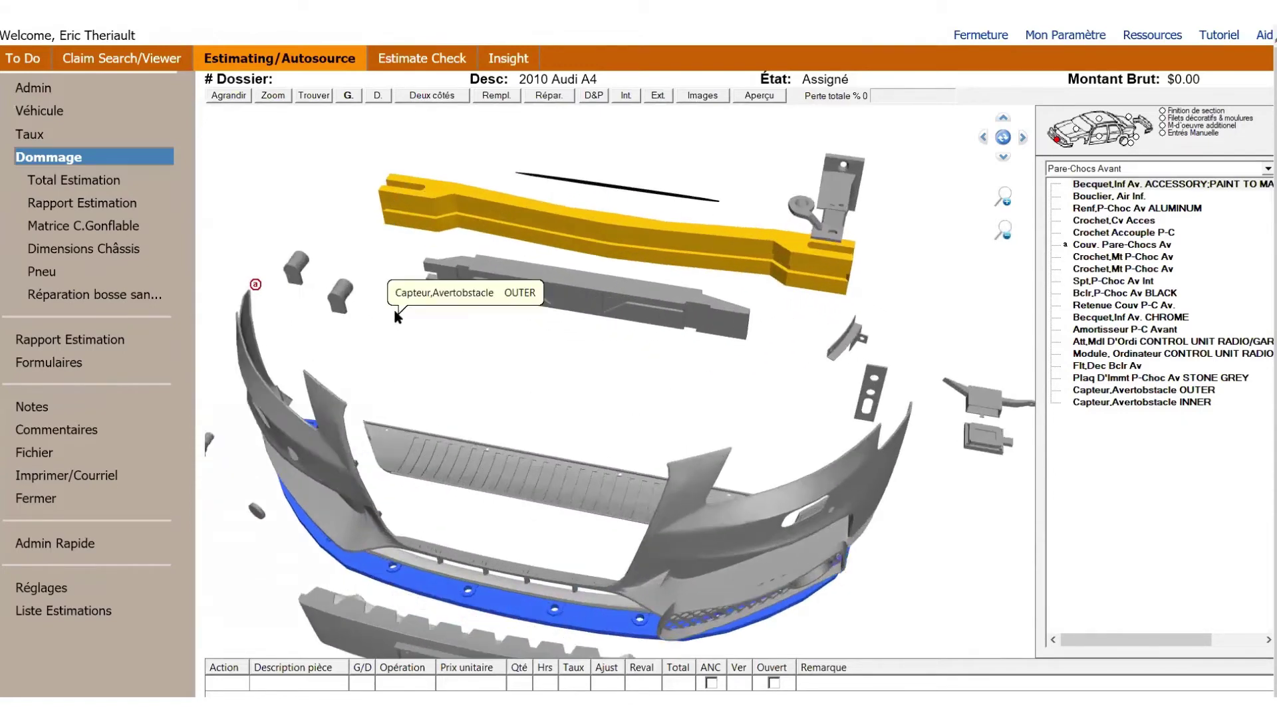
{"action": "left_click", "coordinate": [407, 318]}
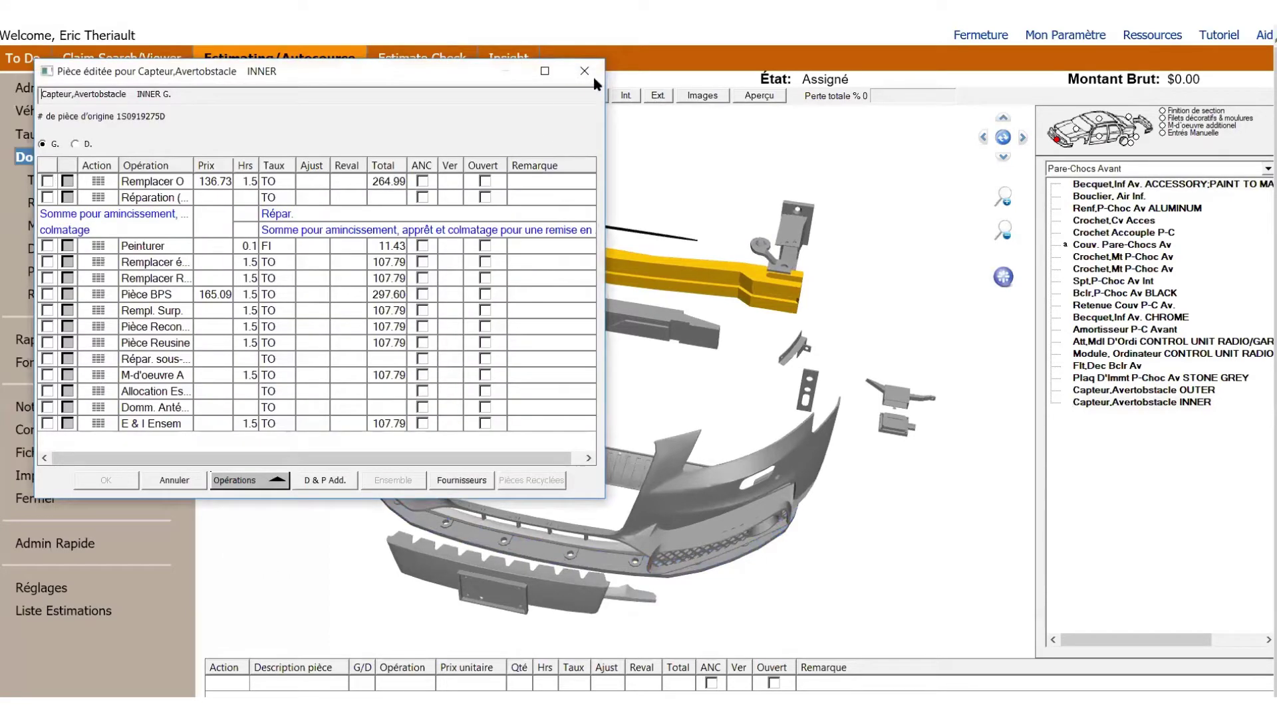
{"action": "left_click", "coordinate": [592, 74]}
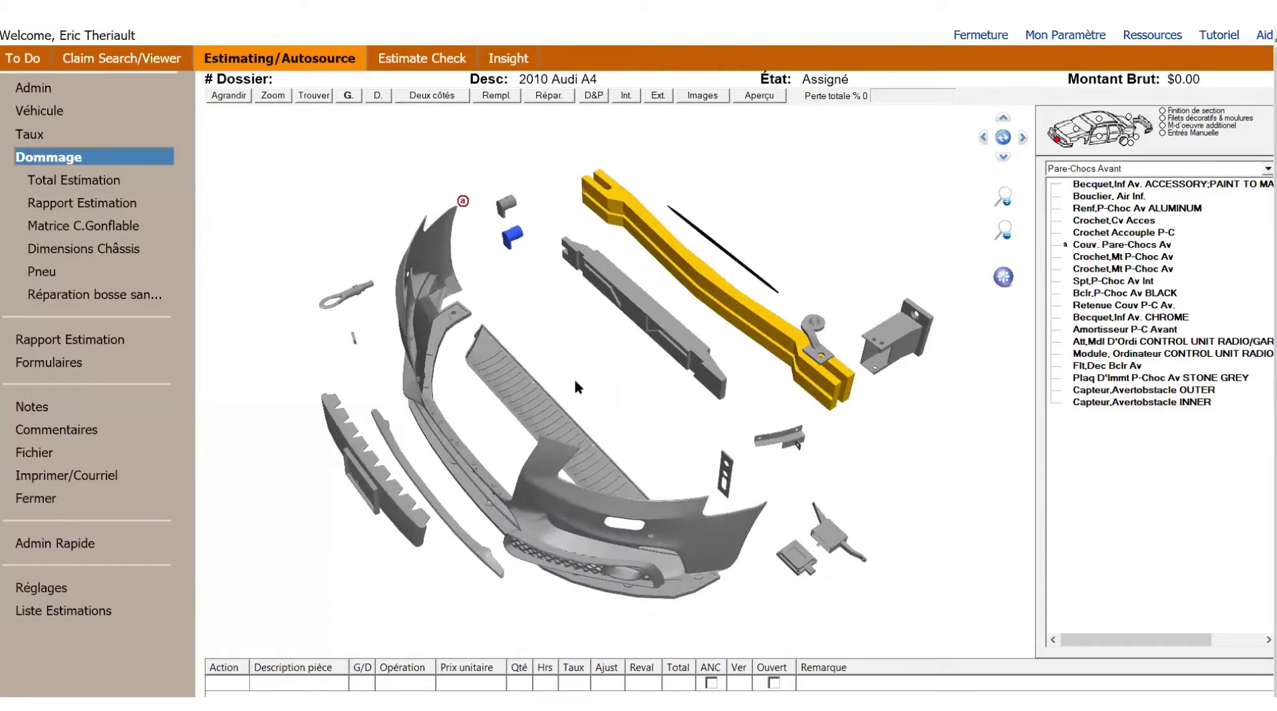
Add OEM replacement with painting for the front bumper cover (Couv. Pare-Chocs Av), accepting the higher cost over the BPS part
{"action": "left_click_drag", "start_coordinate": [570, 391], "coordinate": [671, 345]}
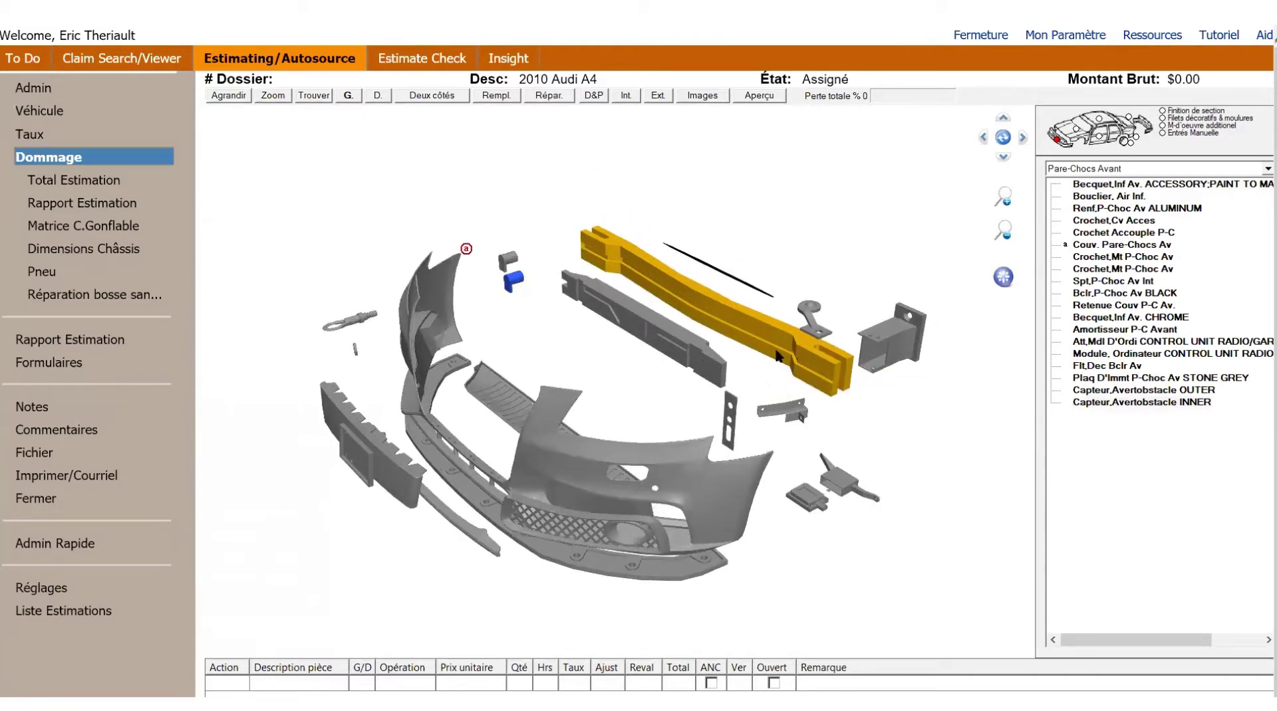
{"action": "mouse_move", "coordinate": [775, 356]}
{"action": "double_click", "coordinate": [715, 502]}
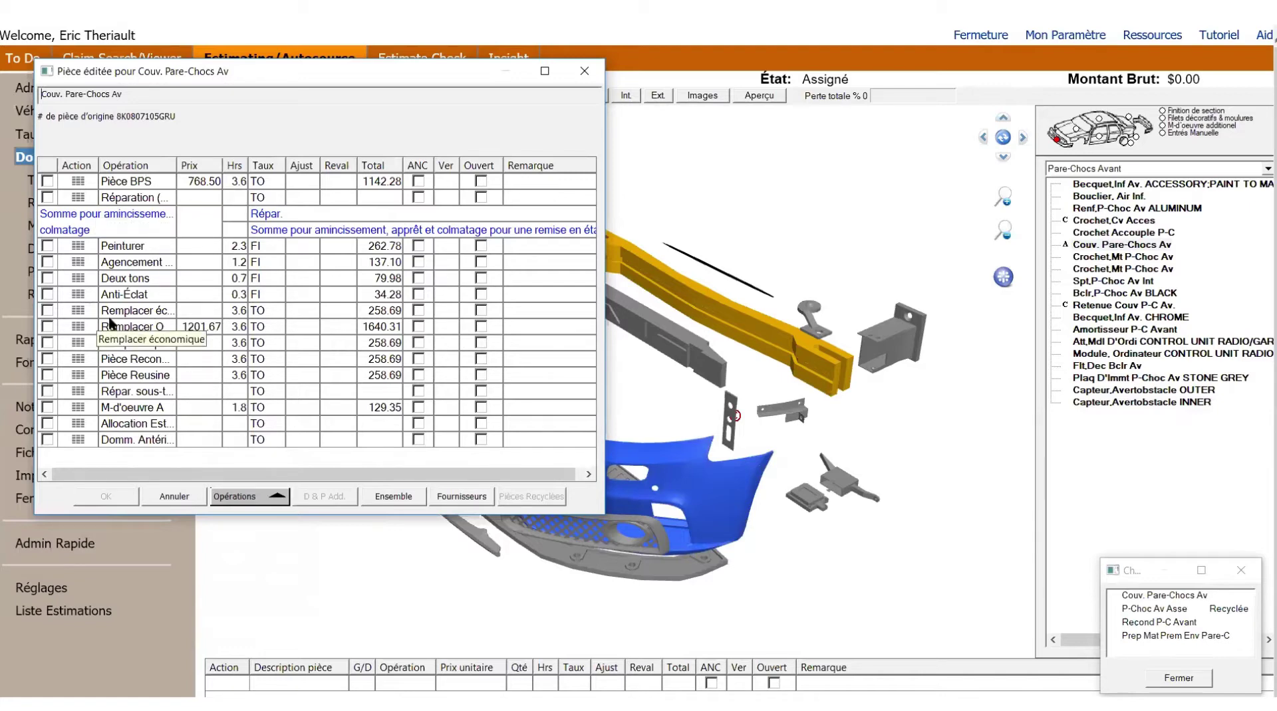
{"action": "left_click", "coordinate": [47, 326]}
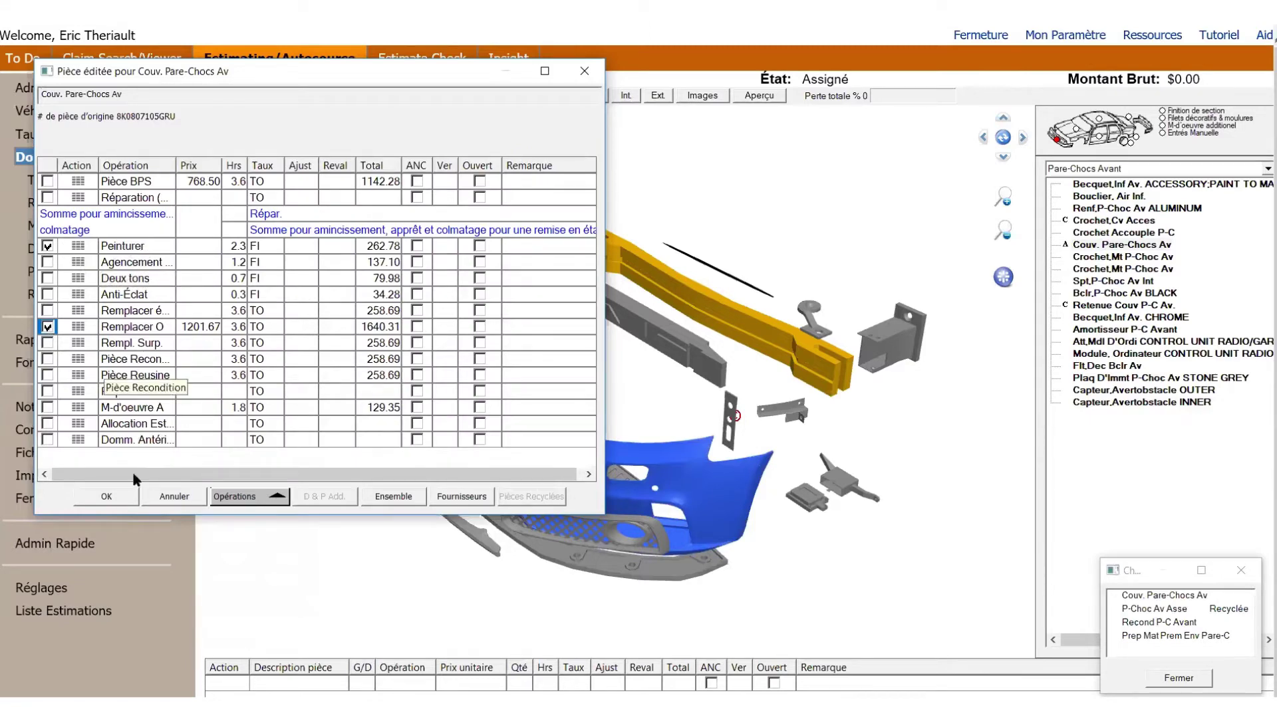
{"action": "left_click", "coordinate": [124, 495]}
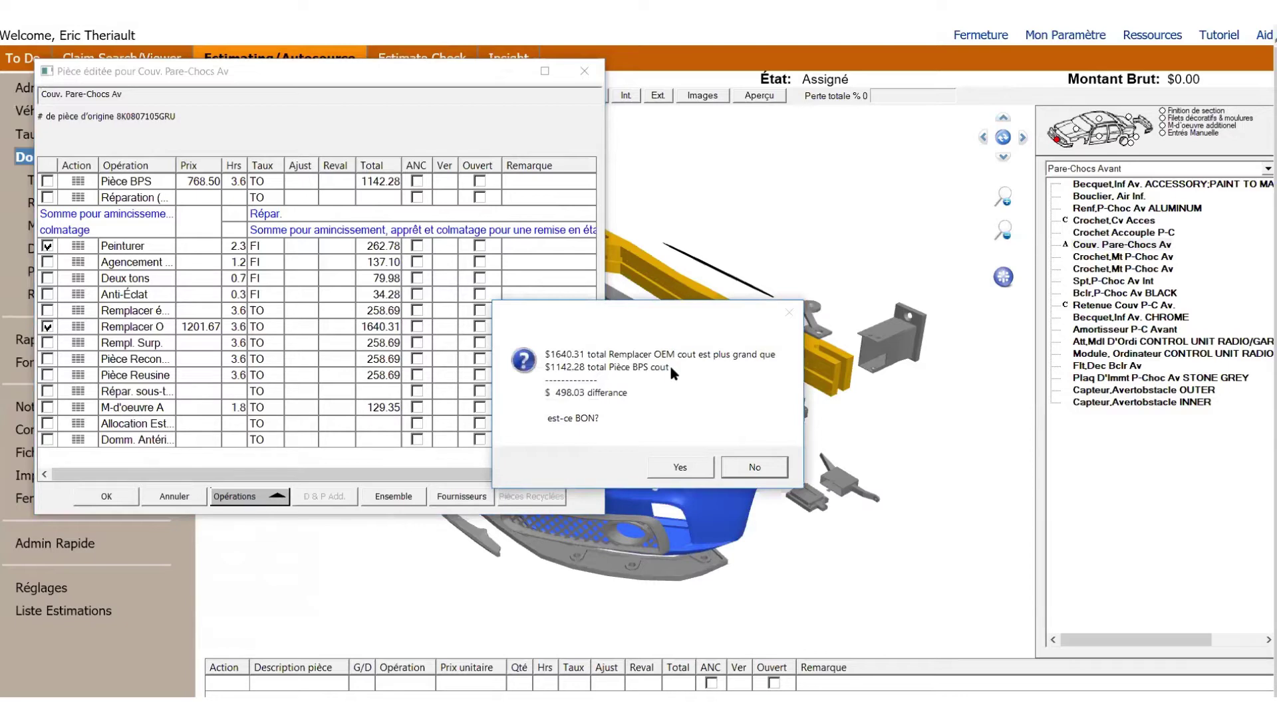
{"action": "left_click", "coordinate": [679, 467]}
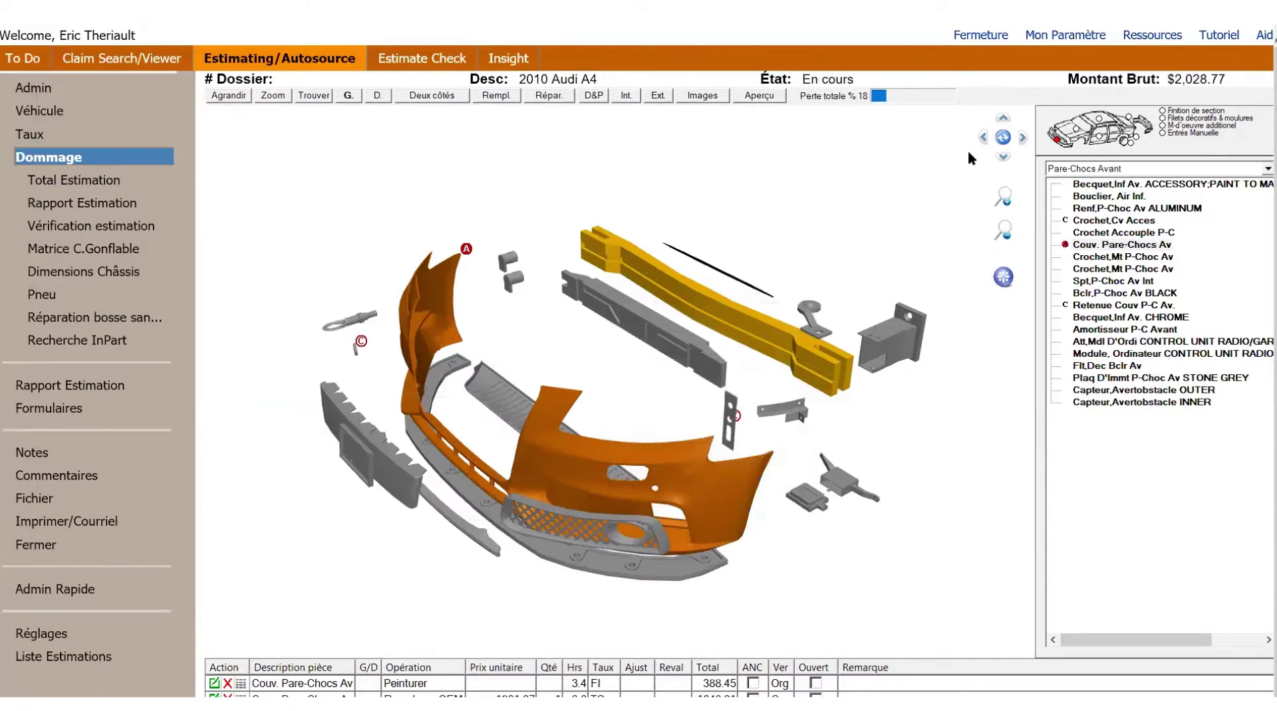
Add BPS part replacement with painting for the left front fender (Aile Avant) in the Carrosserie Av.et Pare-Brise section
{"action": "left_click", "coordinate": [1074, 142]}
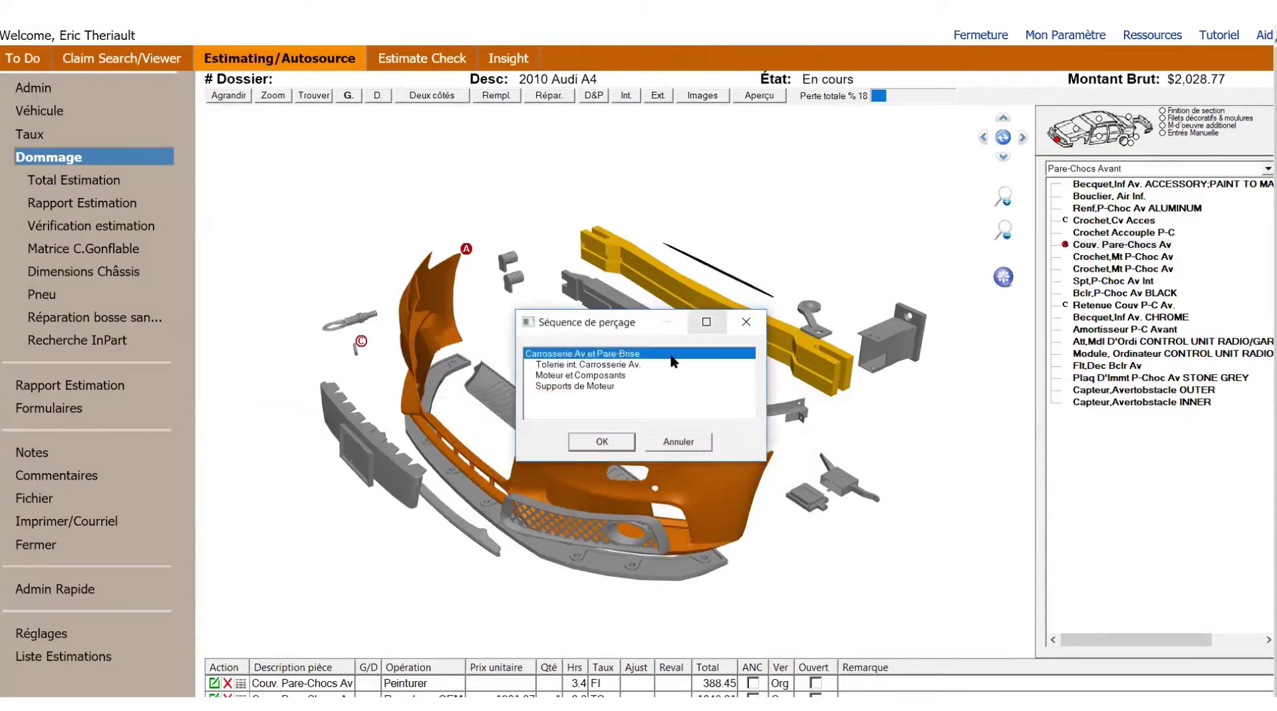
{"action": "left_click", "coordinate": [603, 440]}
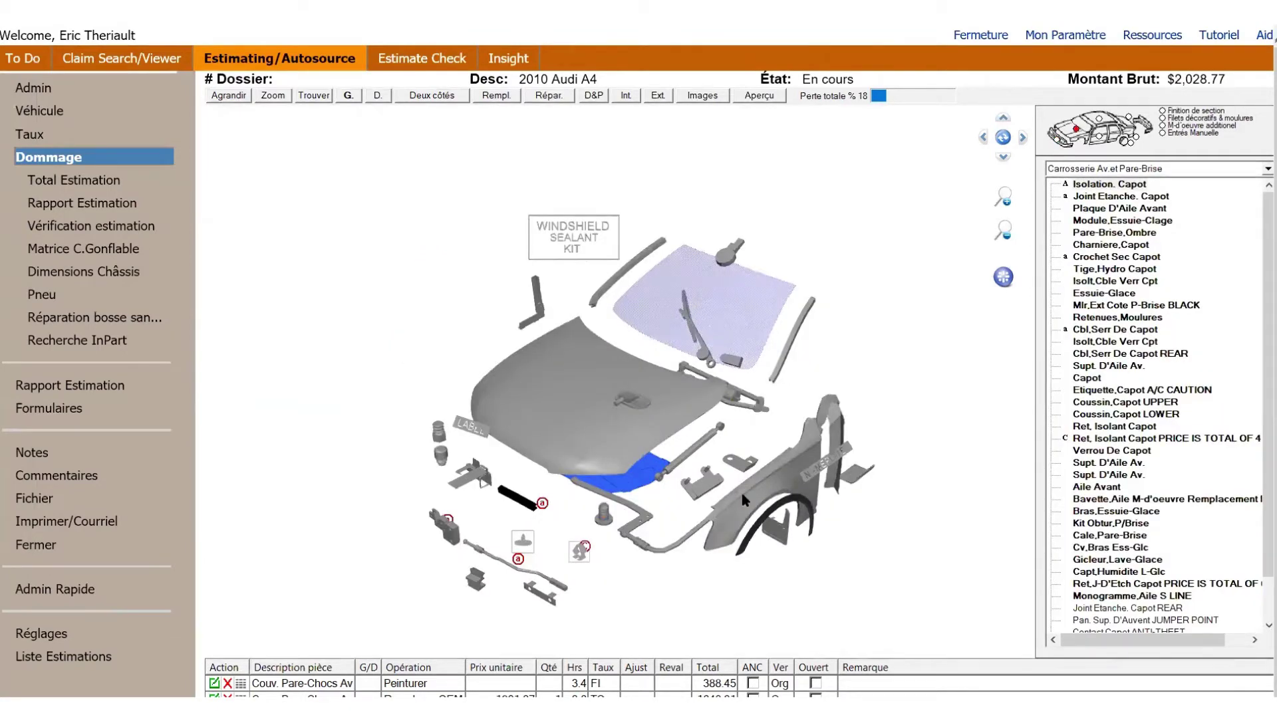
{"action": "left_click", "coordinate": [748, 490]}
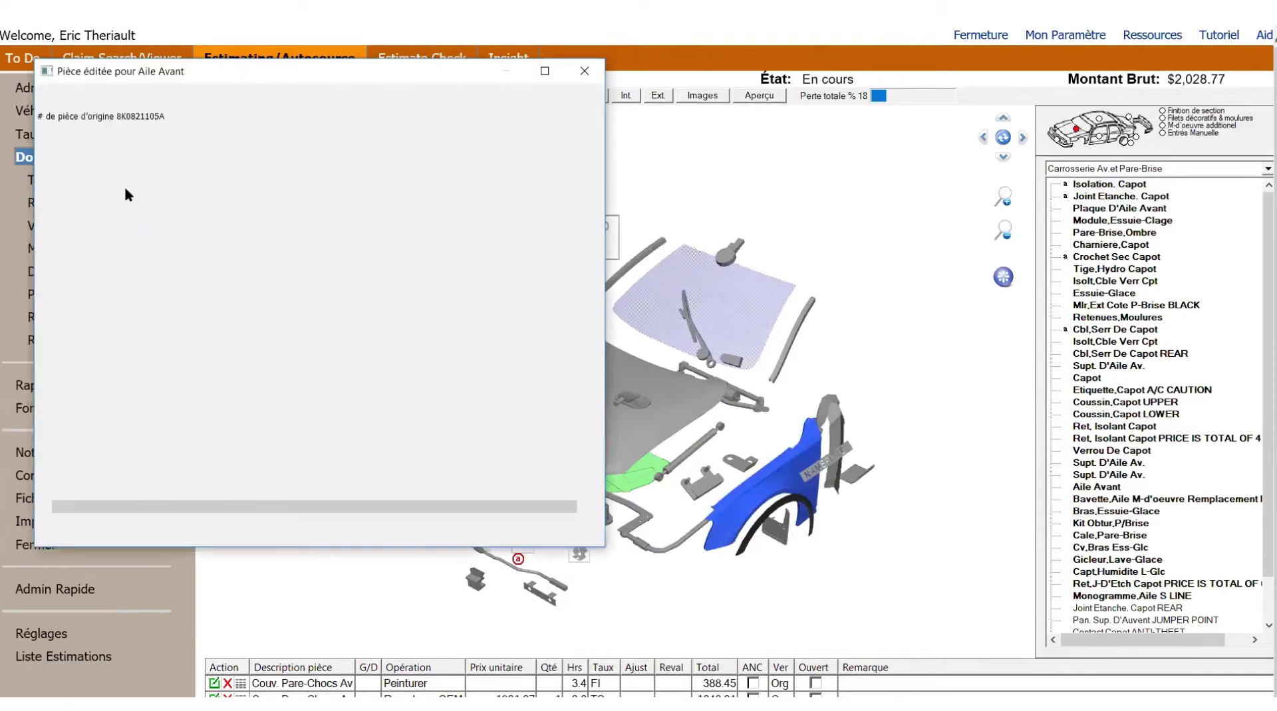
{"action": "left_click", "coordinate": [50, 184]}
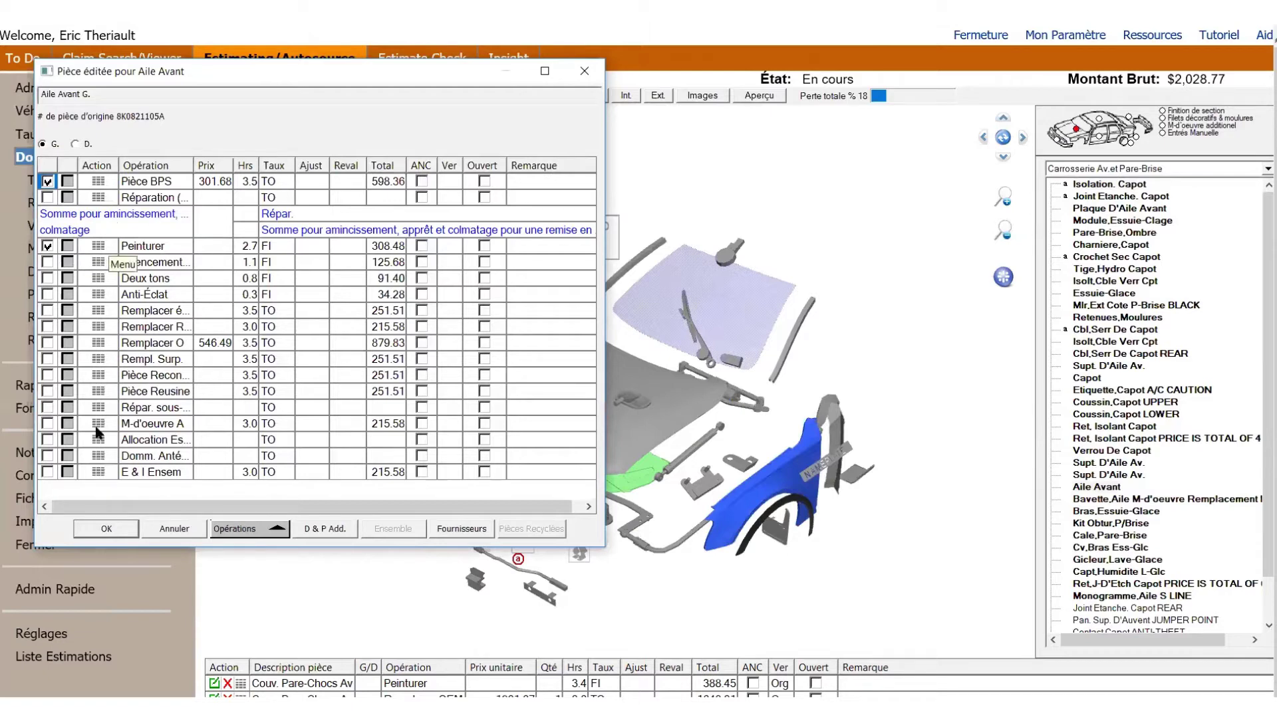
{"action": "left_click", "coordinate": [103, 527]}
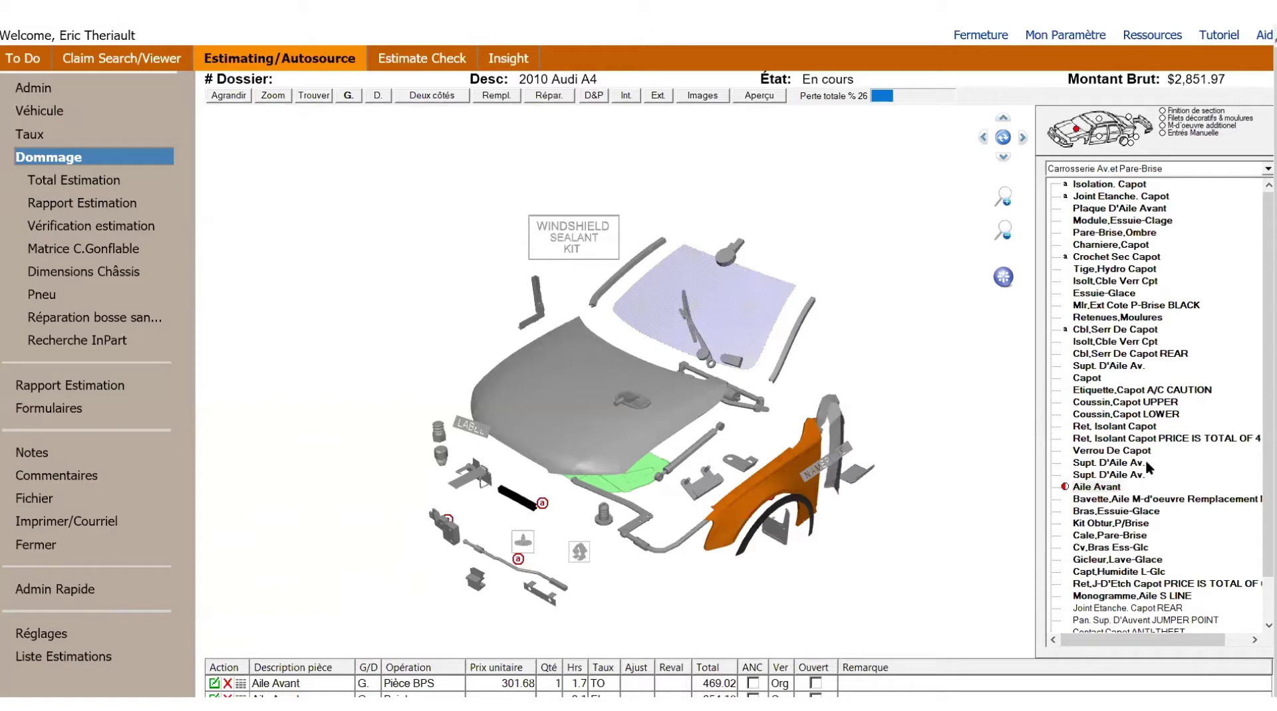
Add a 2.0-hour repair with painting for the left front door shell (Caisson Prt Av) in the Portes Avants section
{"action": "left_click", "coordinate": [1099, 138]}
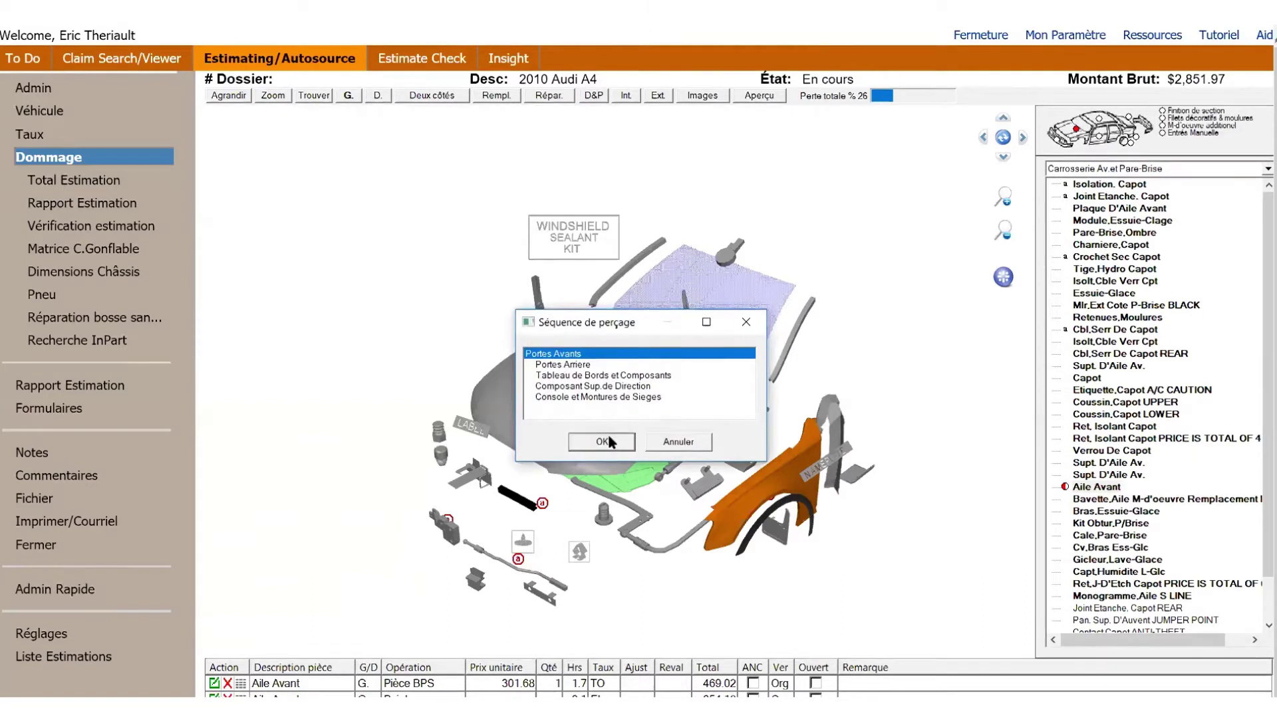
{"action": "left_click", "coordinate": [608, 433]}
{"action": "left_click", "coordinate": [595, 445]}
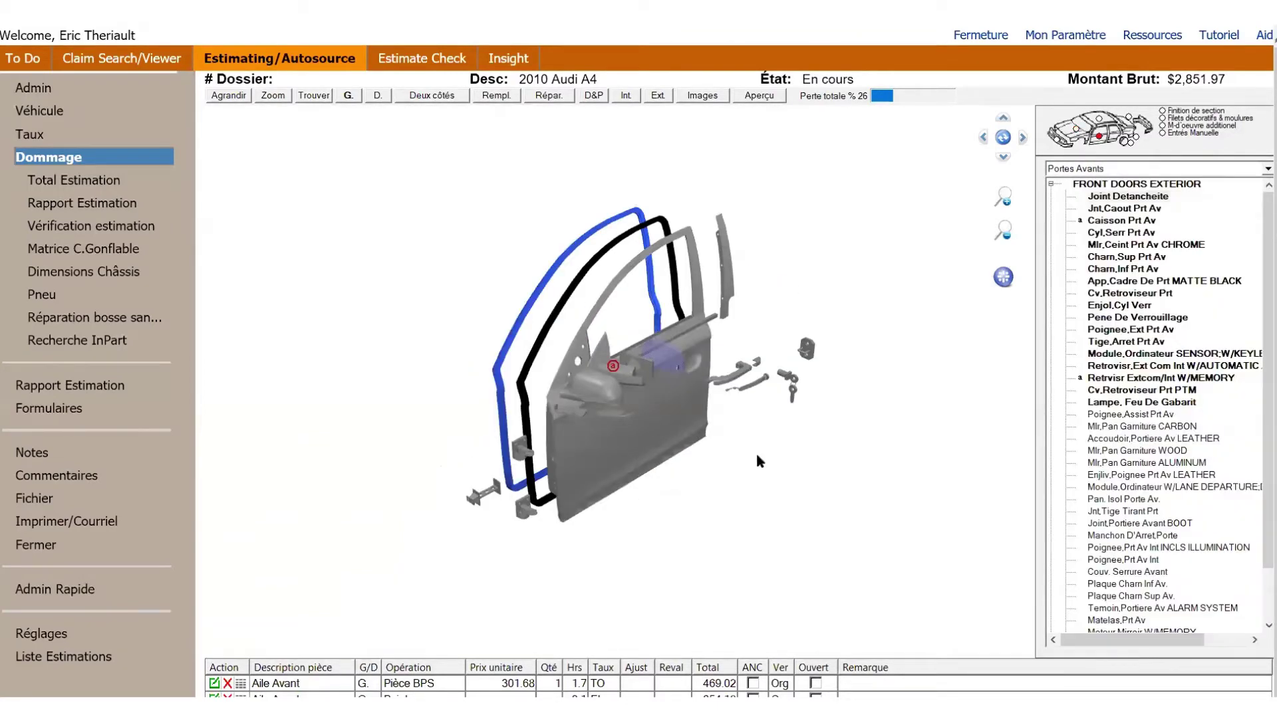
{"action": "left_click", "coordinate": [640, 425]}
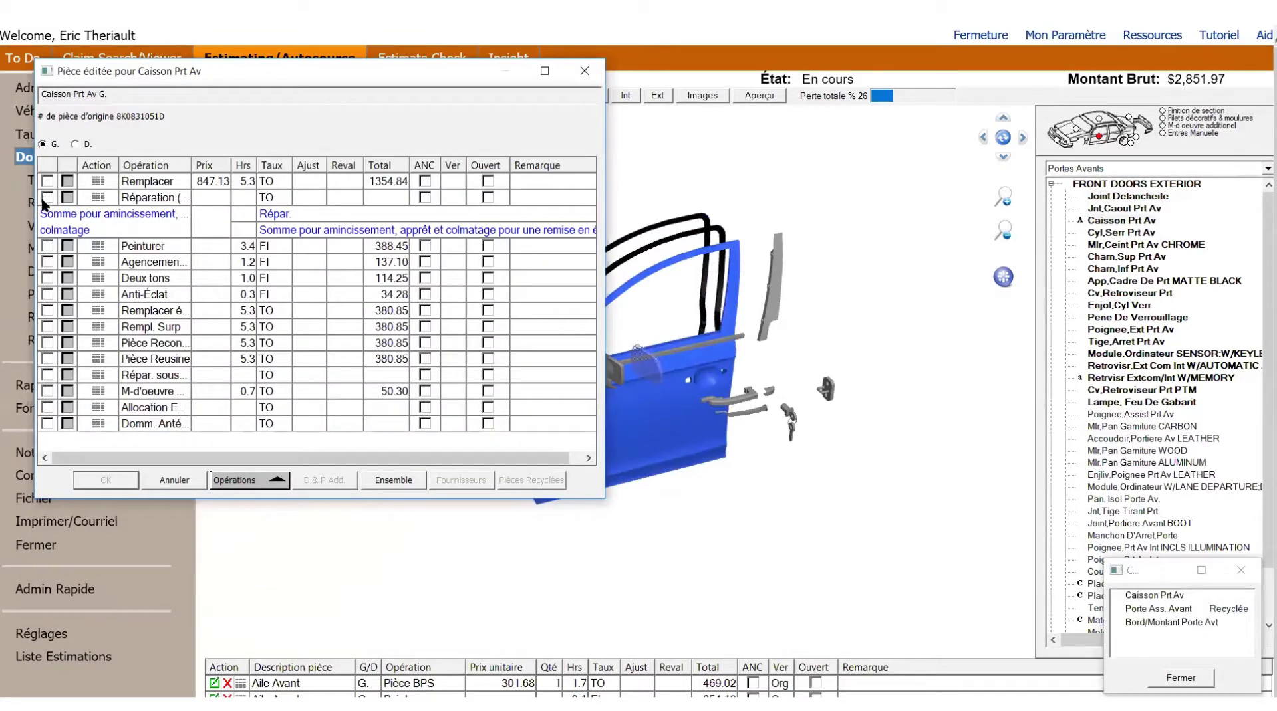
{"action": "left_click", "coordinate": [47, 197]}
{"action": "left_click", "coordinate": [242, 199]}
{"action": "type", "text": "2"}
{"action": "left_click", "coordinate": [246, 249]}
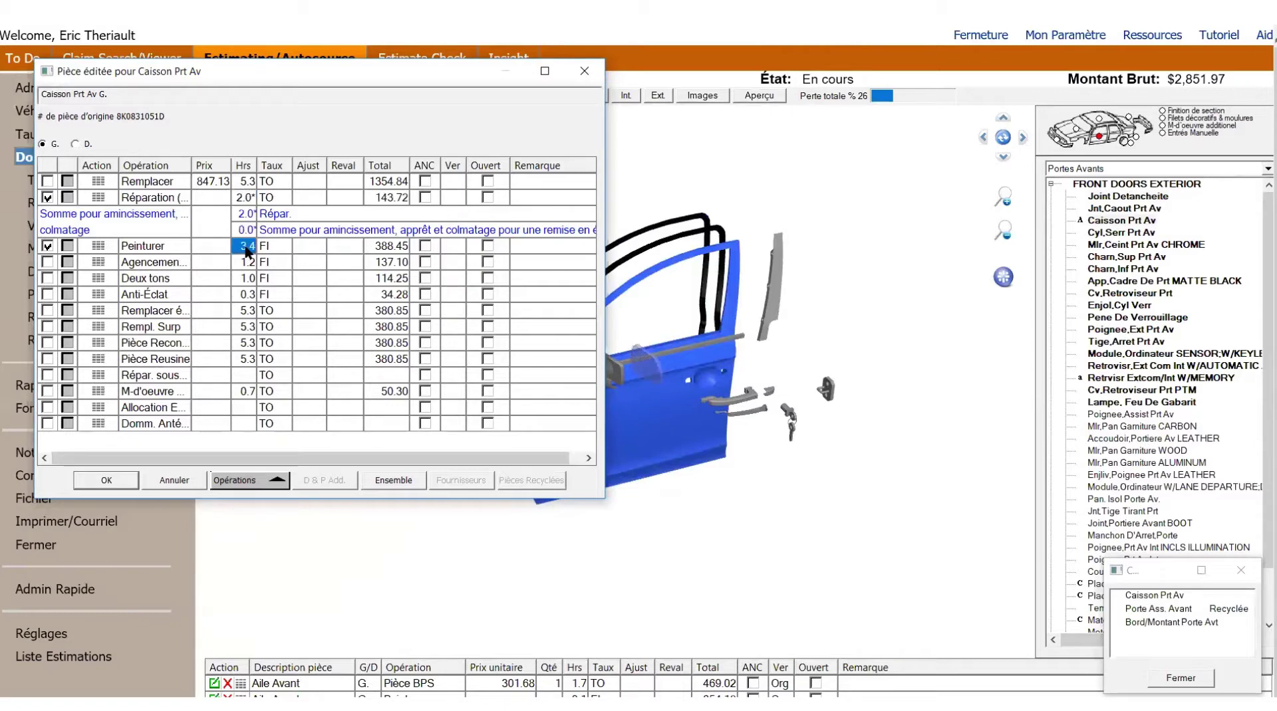
{"action": "left_click", "coordinate": [110, 478]}
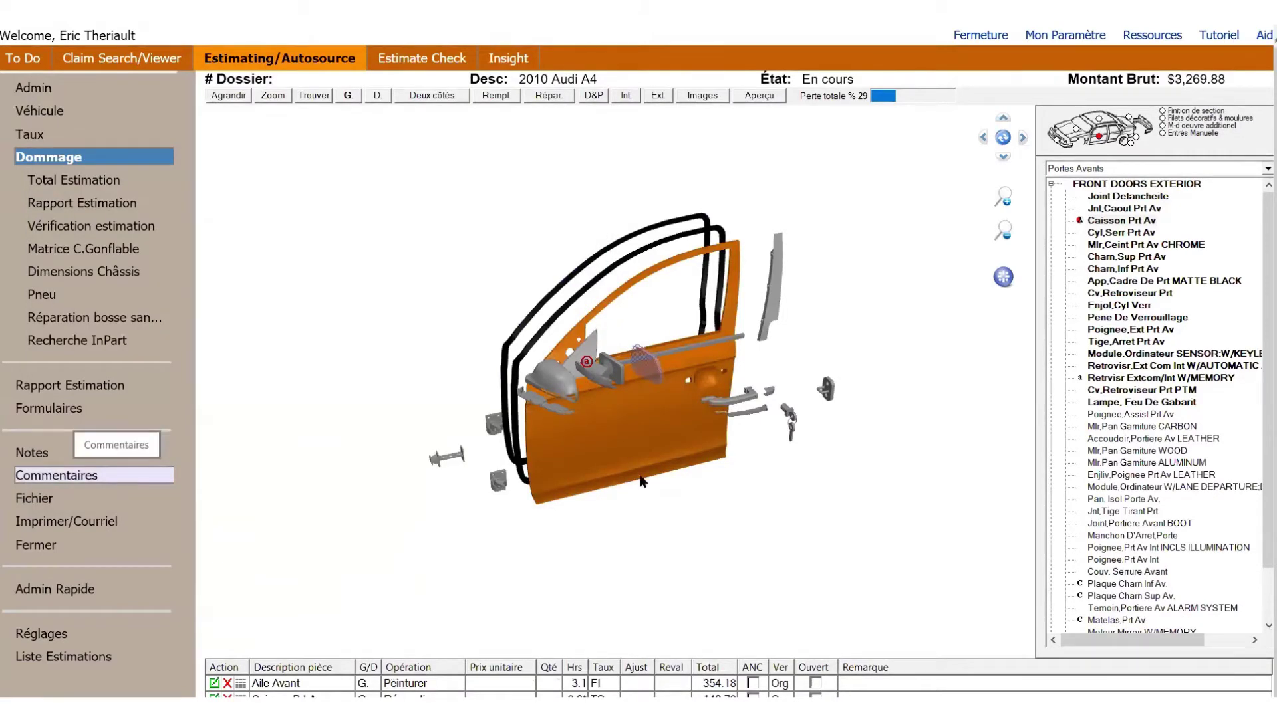
Add removal and installation (D&P) for the left front door's exterior mirror, chrome belt moulding, matte black frame applique, exterior handle and lock cylinder
{"action": "scroll", "coordinate": [602, 353], "scroll_direction": "up", "scroll_amount": 5}
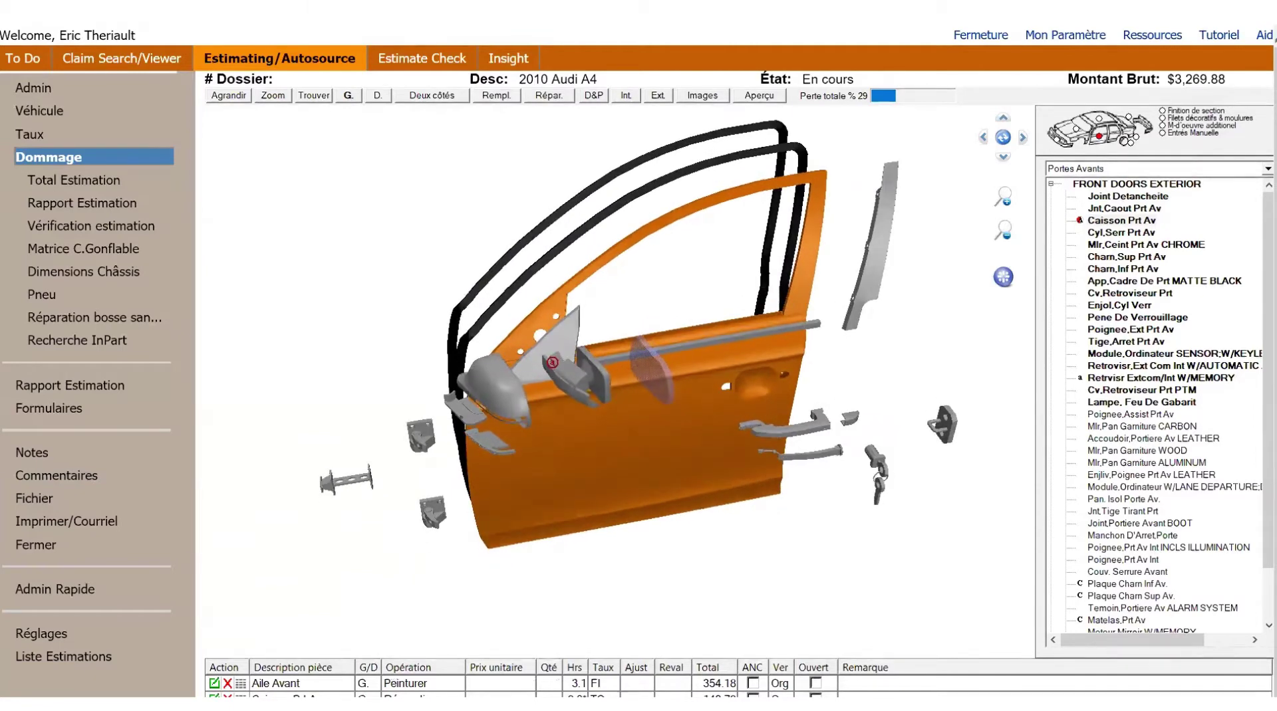
{"action": "left_click_drag", "start_coordinate": [601, 353], "coordinate": [643, 272]}
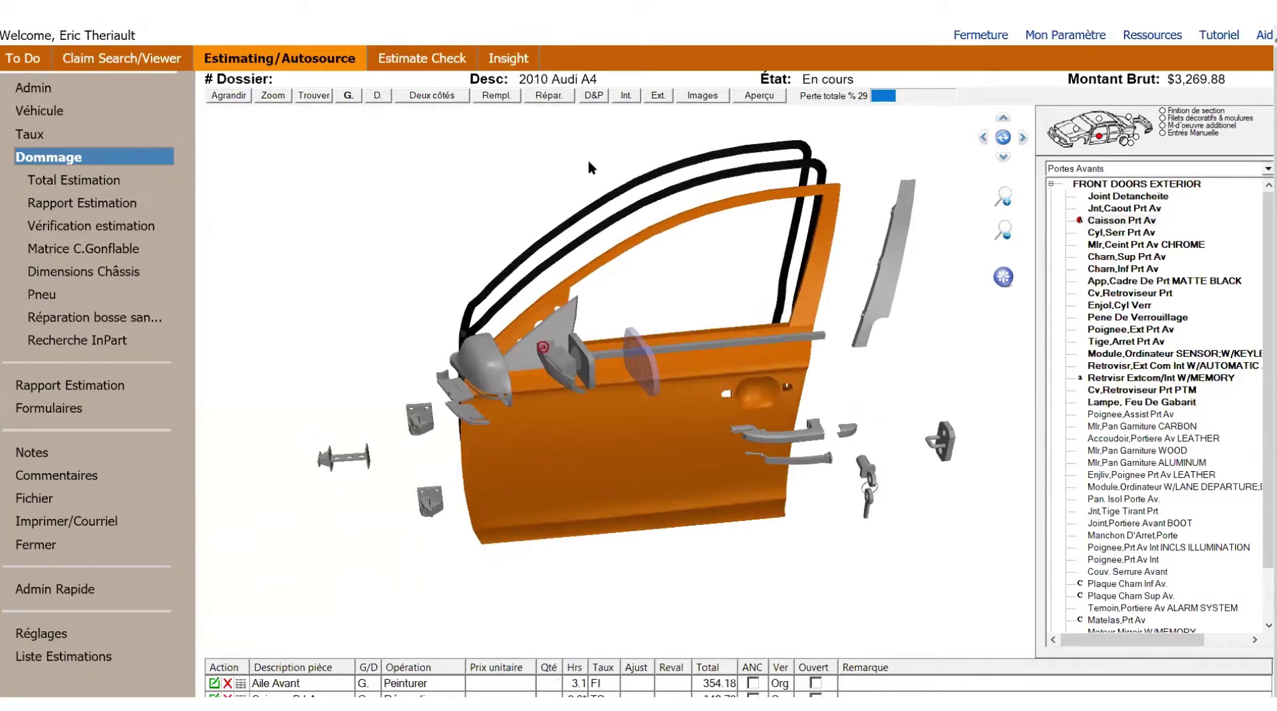
{"action": "left_click", "coordinate": [594, 97]}
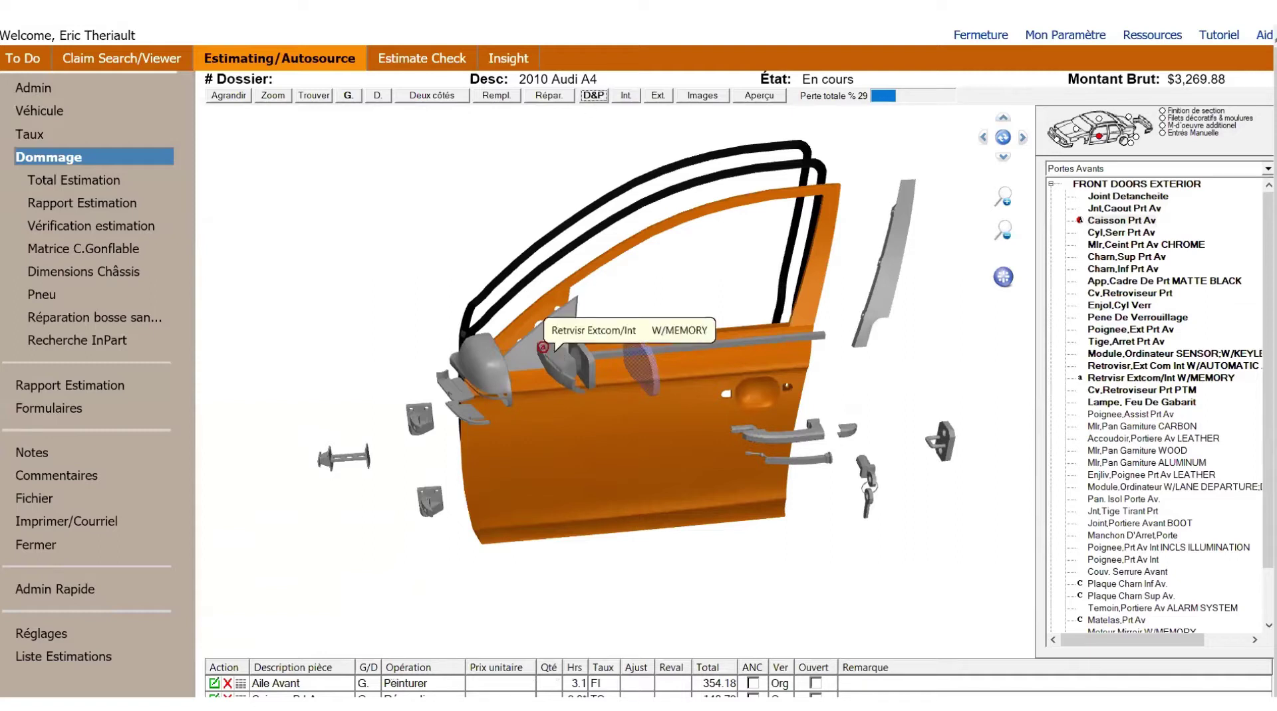
{"action": "left_click", "coordinate": [552, 348]}
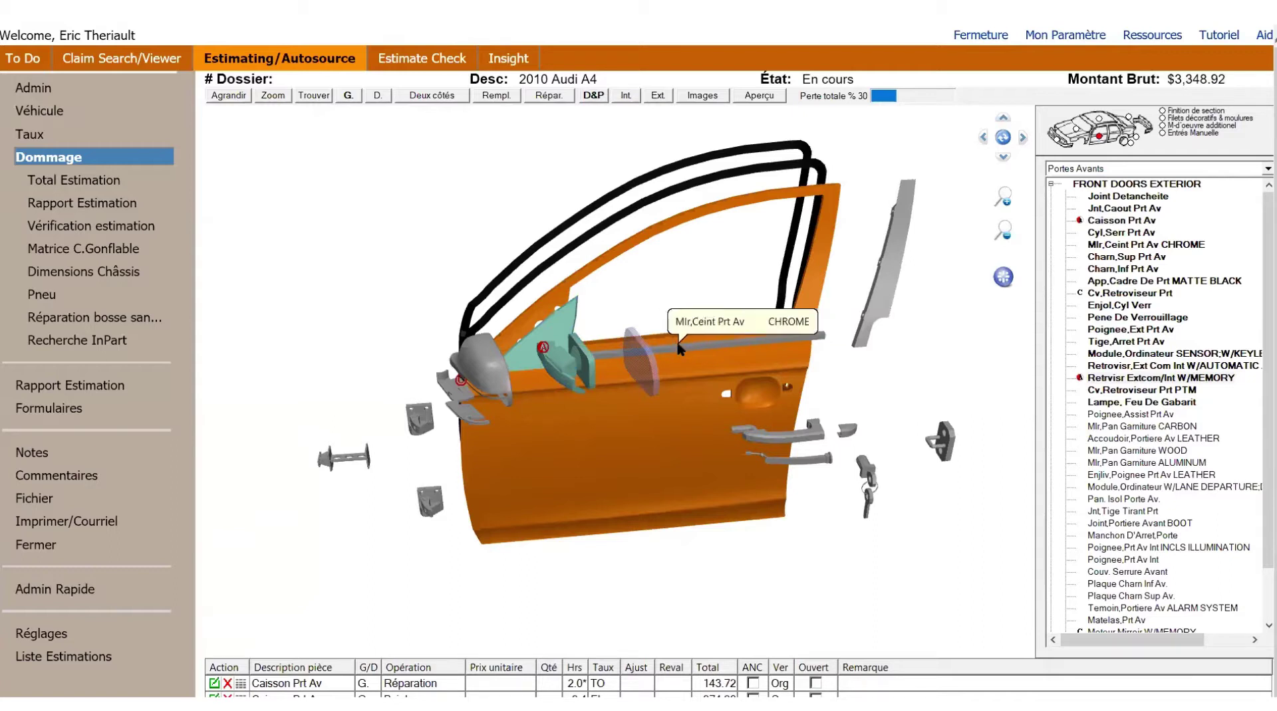
{"action": "left_click", "coordinate": [677, 344]}
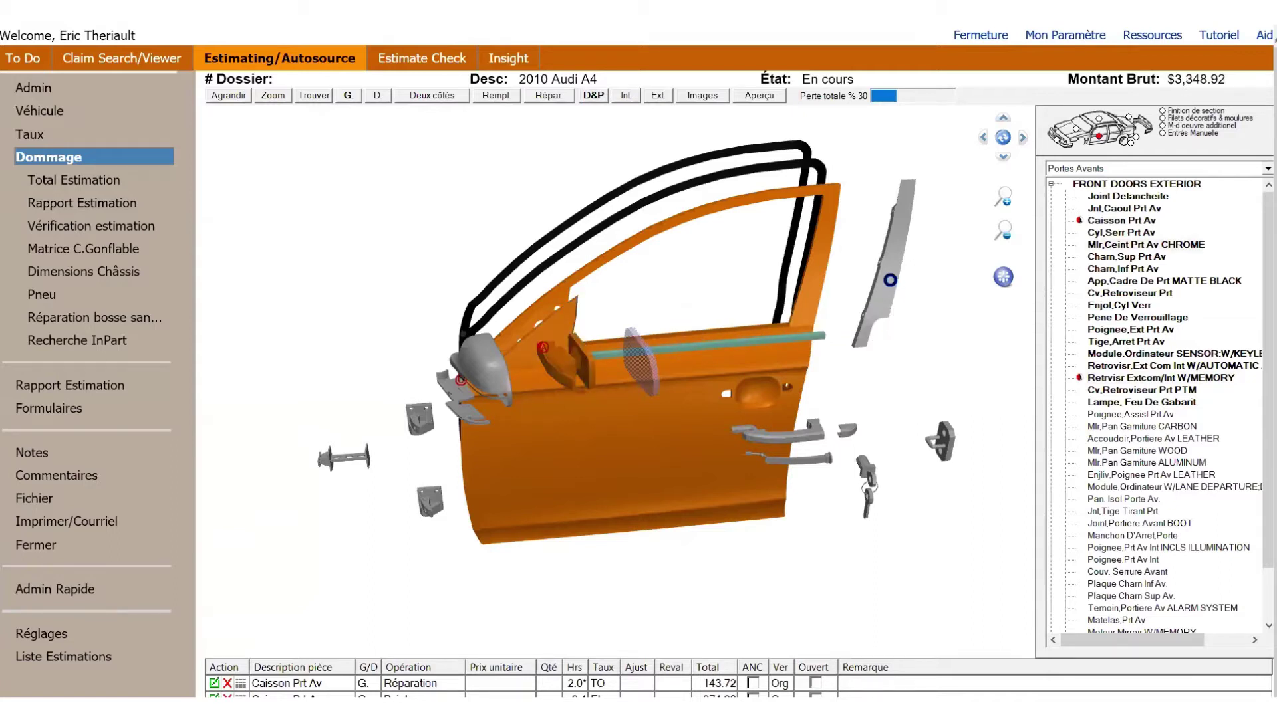
{"action": "left_click", "coordinate": [890, 280]}
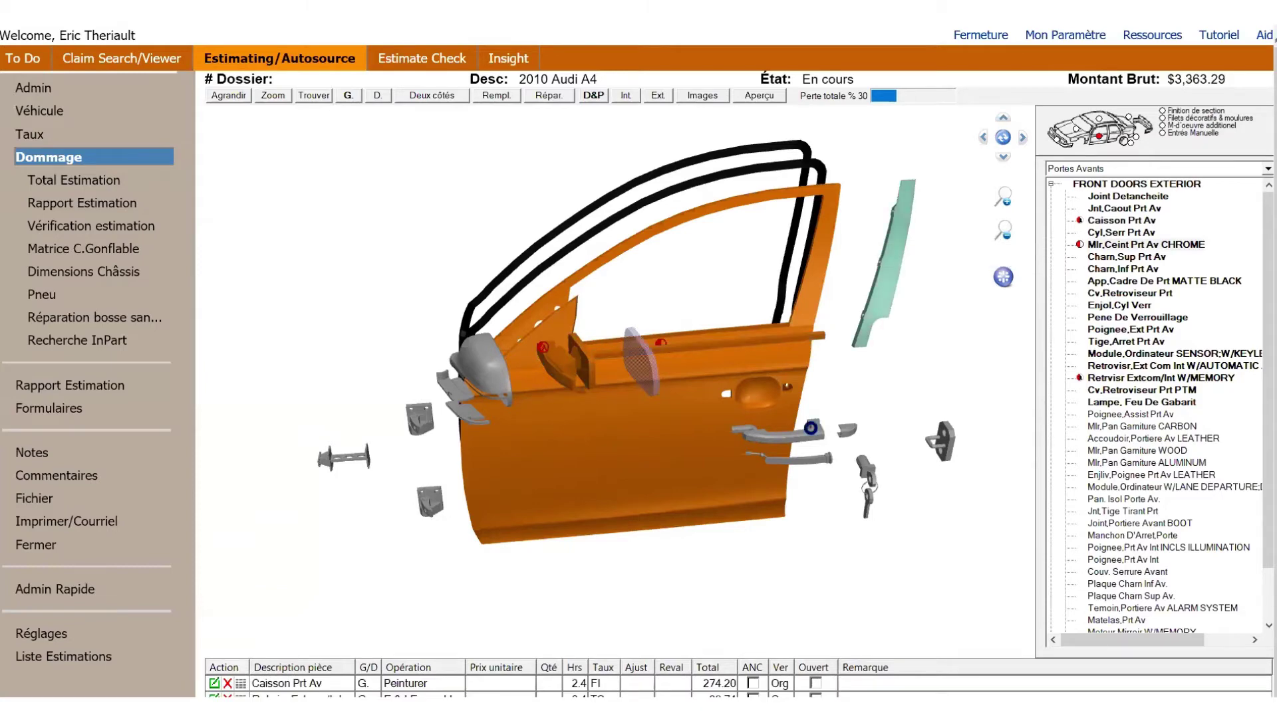
{"action": "left_click", "coordinate": [810, 427]}
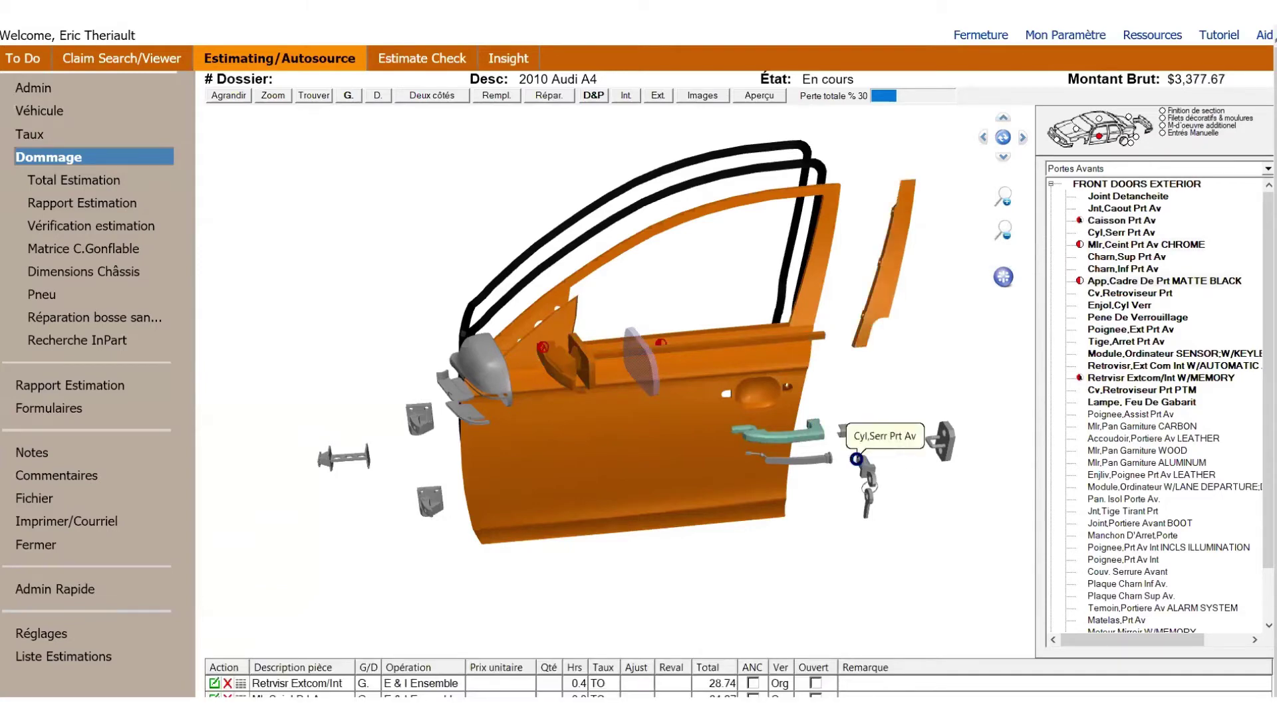
{"action": "left_click", "coordinate": [861, 466]}
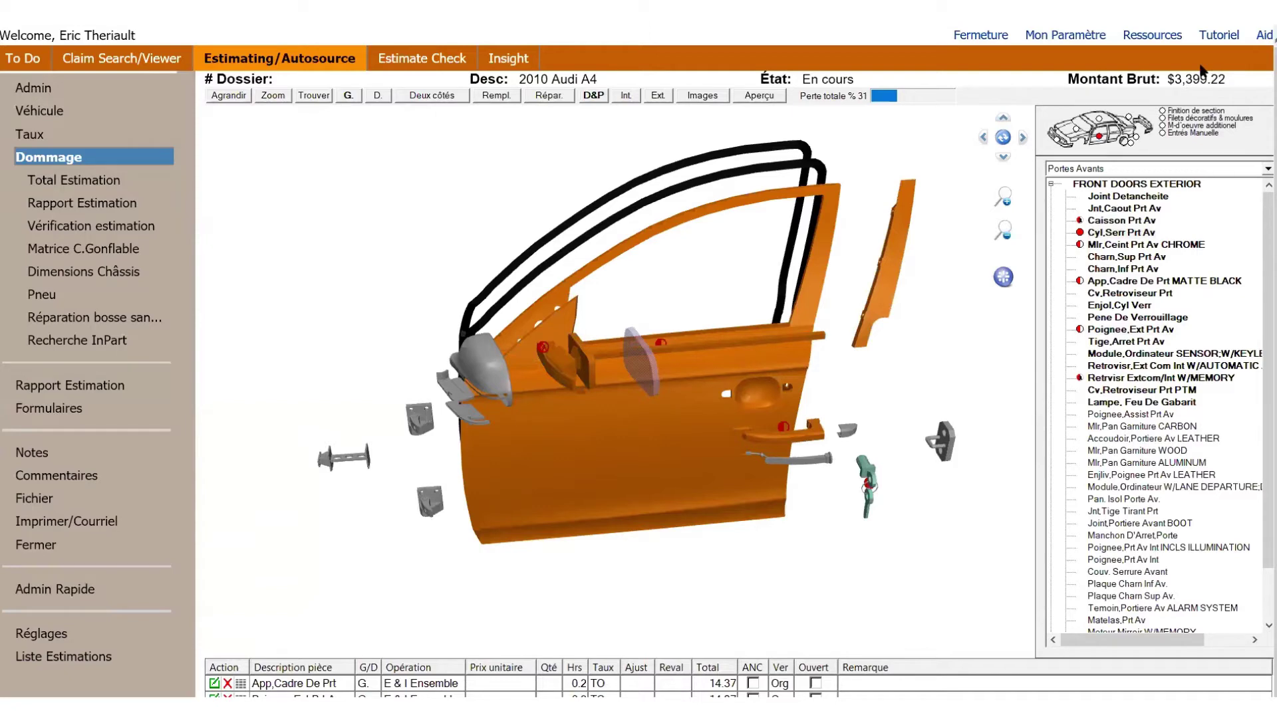
Expand the damage lines to review the whole list, then return to the front door illustration
{"action": "left_click", "coordinate": [242, 95]}
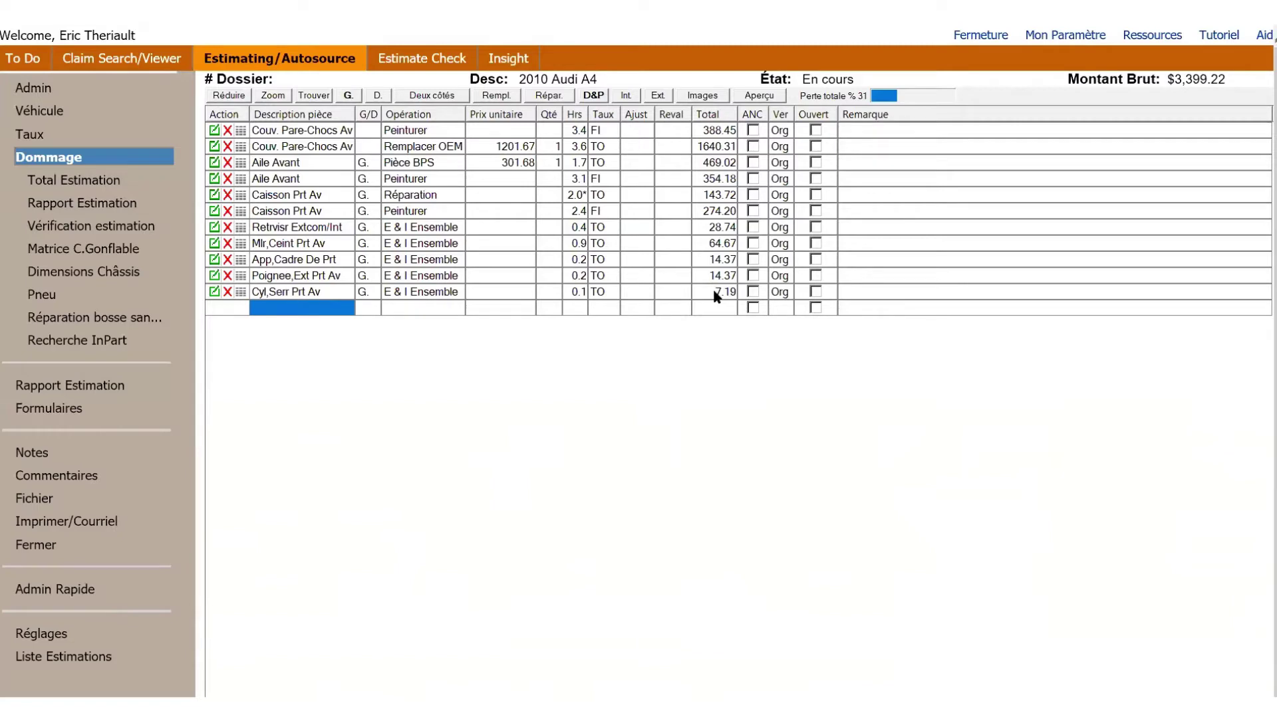
{"action": "left_click", "coordinate": [226, 97]}
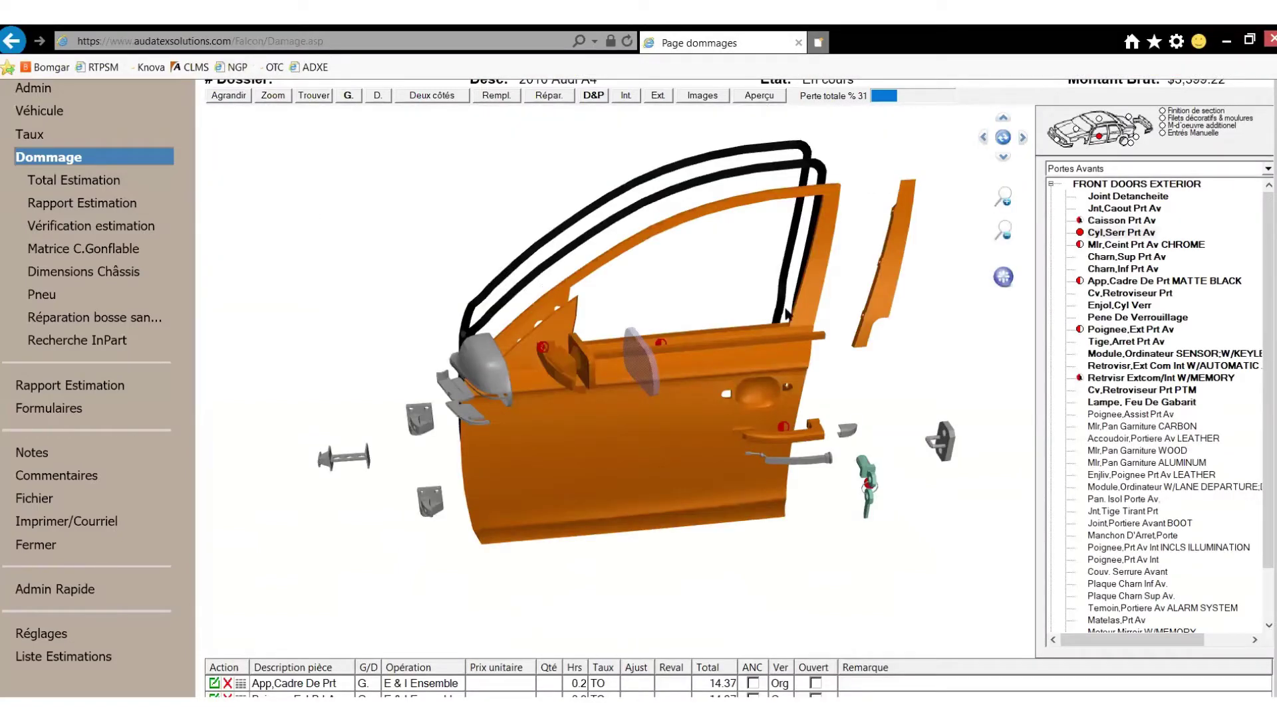
{"action": "left_click_drag", "start_coordinate": [935, 340], "coordinate": [532, 392]}
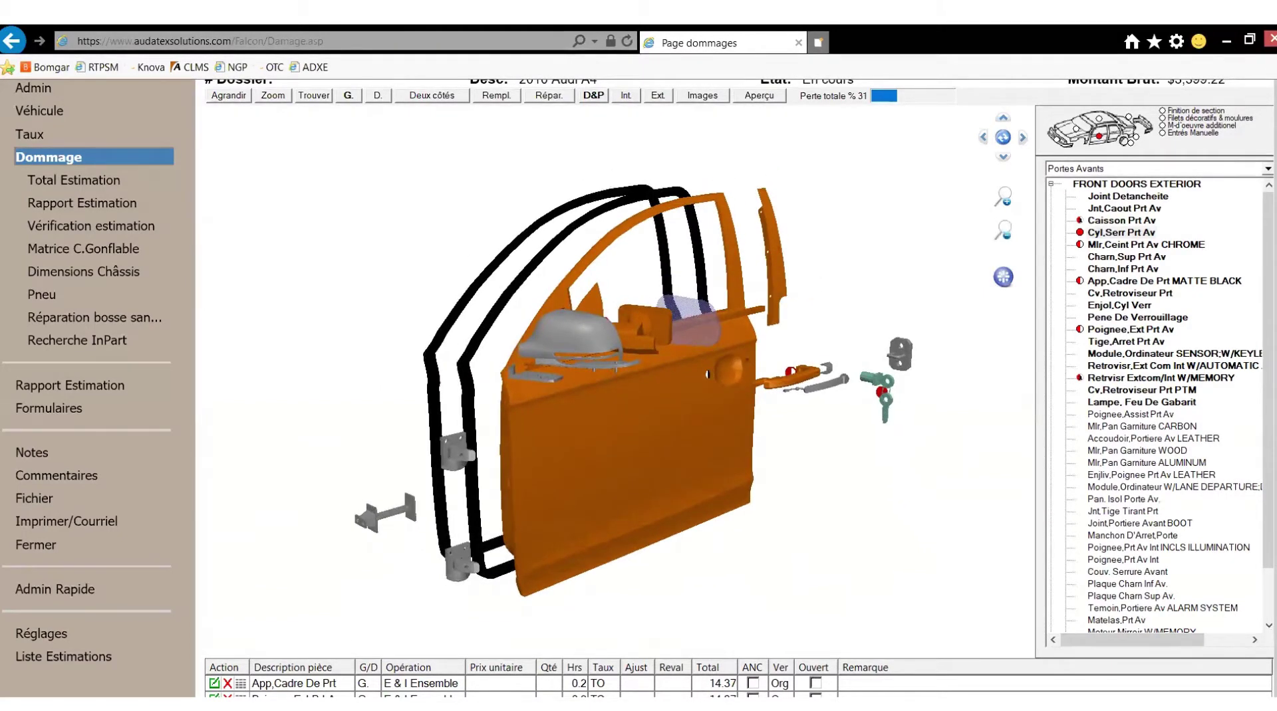
Open the preliminary estimate report, review its vehicle details, damage lines and final calculation, then close it
{"action": "left_click", "coordinate": [81, 387]}
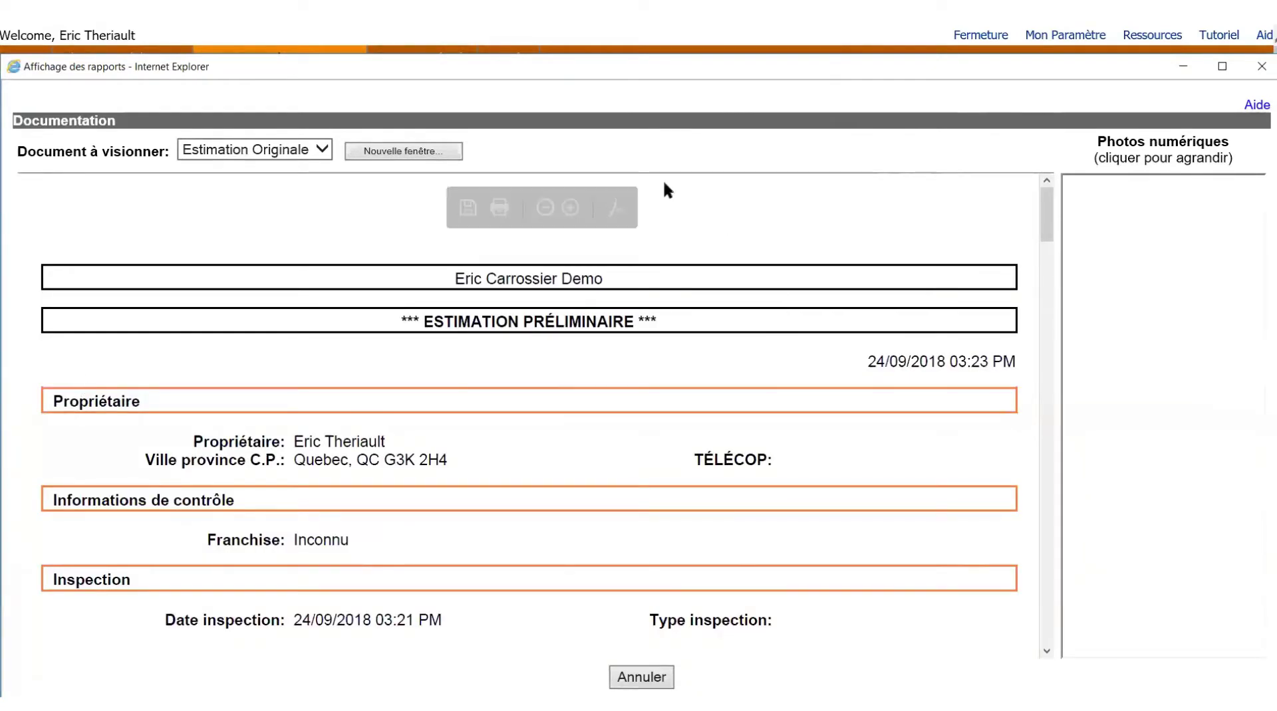
{"action": "double_click", "coordinate": [520, 69]}
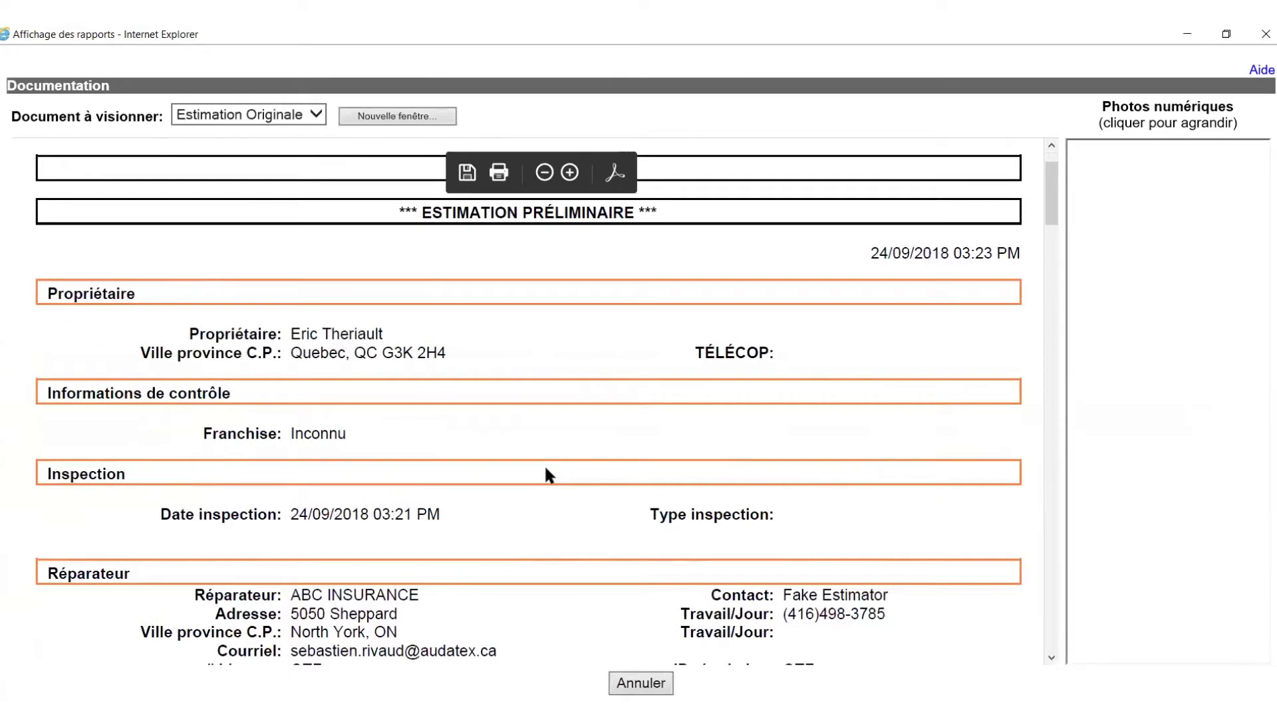
{"action": "scroll", "coordinate": [545, 469], "scroll_direction": "down", "scroll_amount": 1}
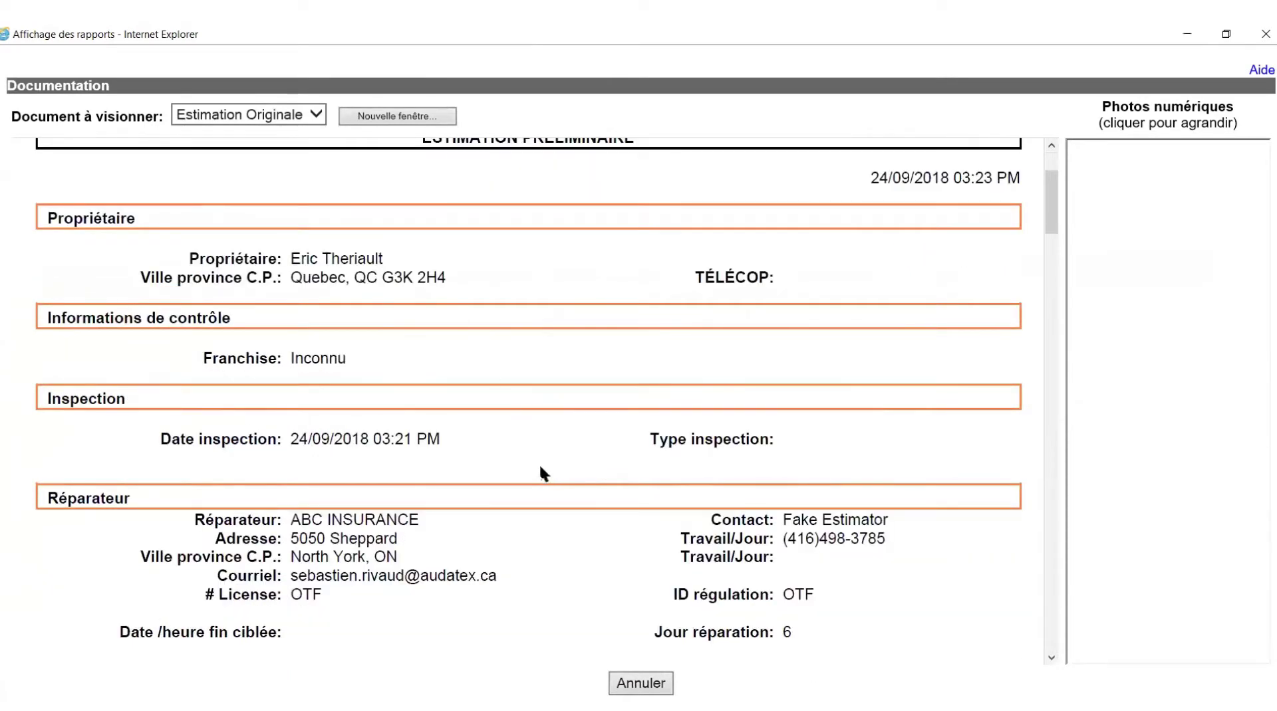
{"action": "scroll", "coordinate": [478, 509], "scroll_direction": "down", "scroll_amount": 3}
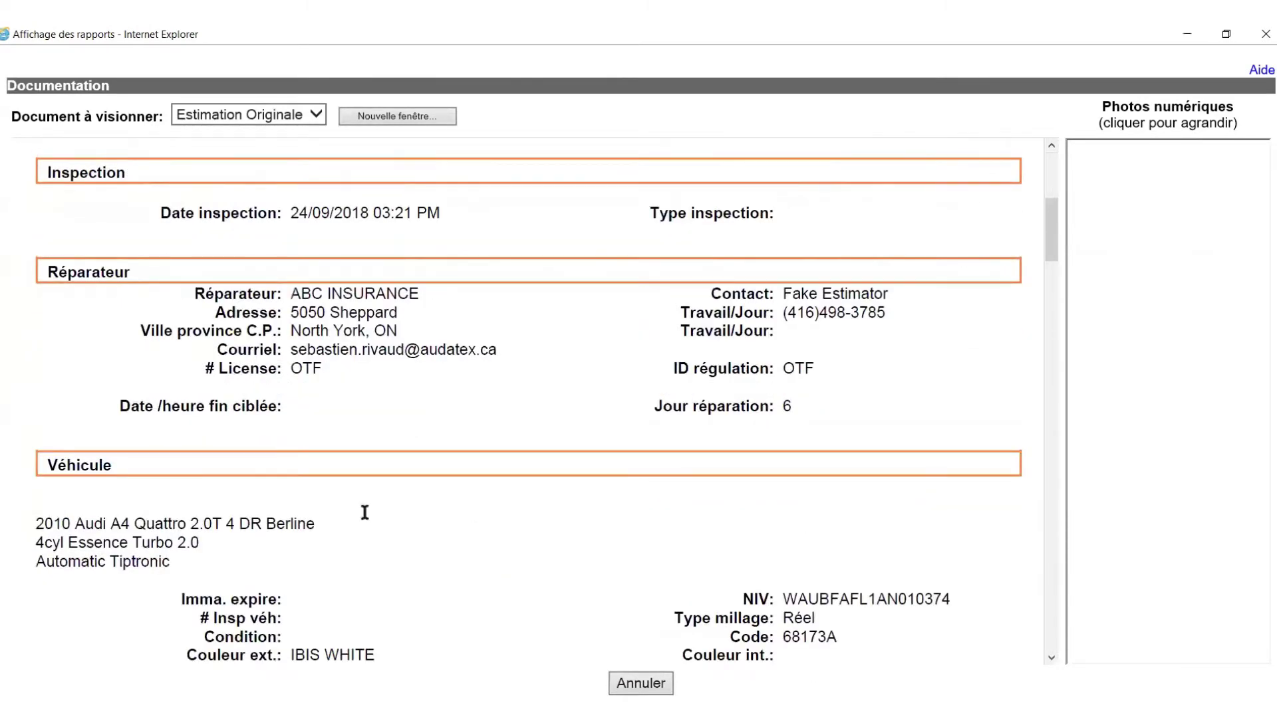
{"action": "scroll", "coordinate": [384, 489], "scroll_direction": "down", "scroll_amount": 6}
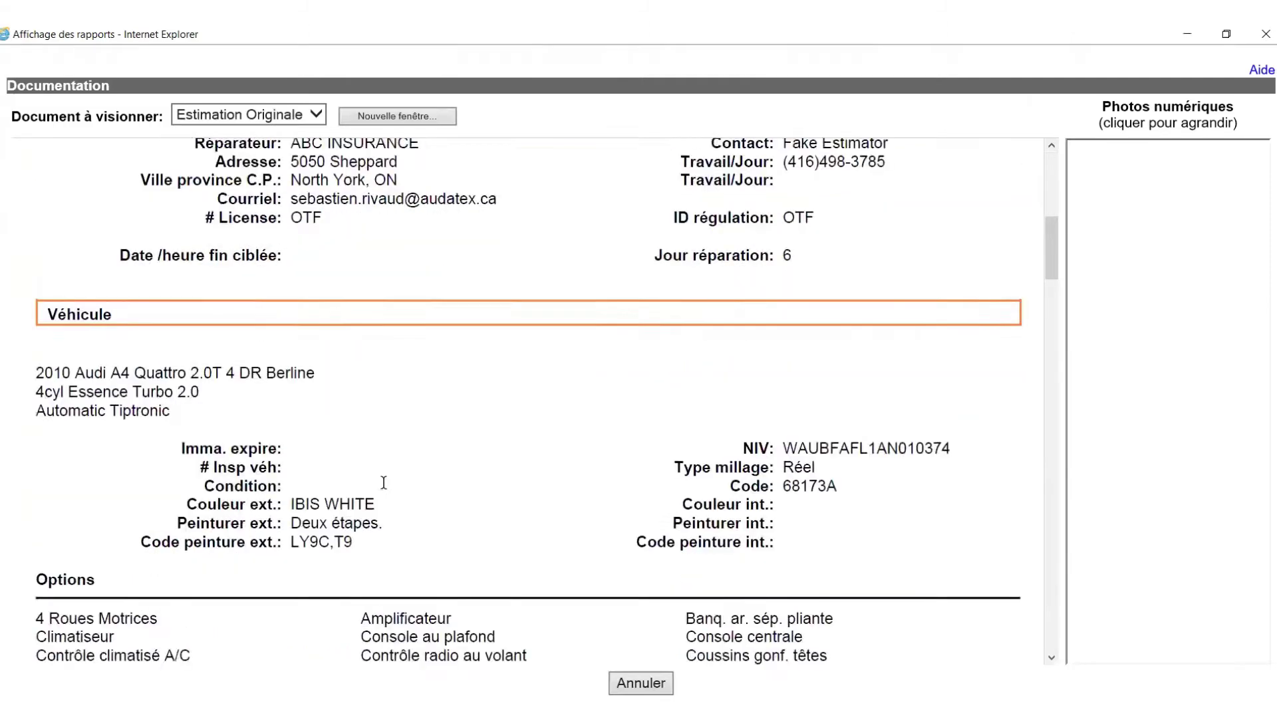
{"action": "scroll", "coordinate": [633, 380], "scroll_direction": "down", "scroll_amount": 8}
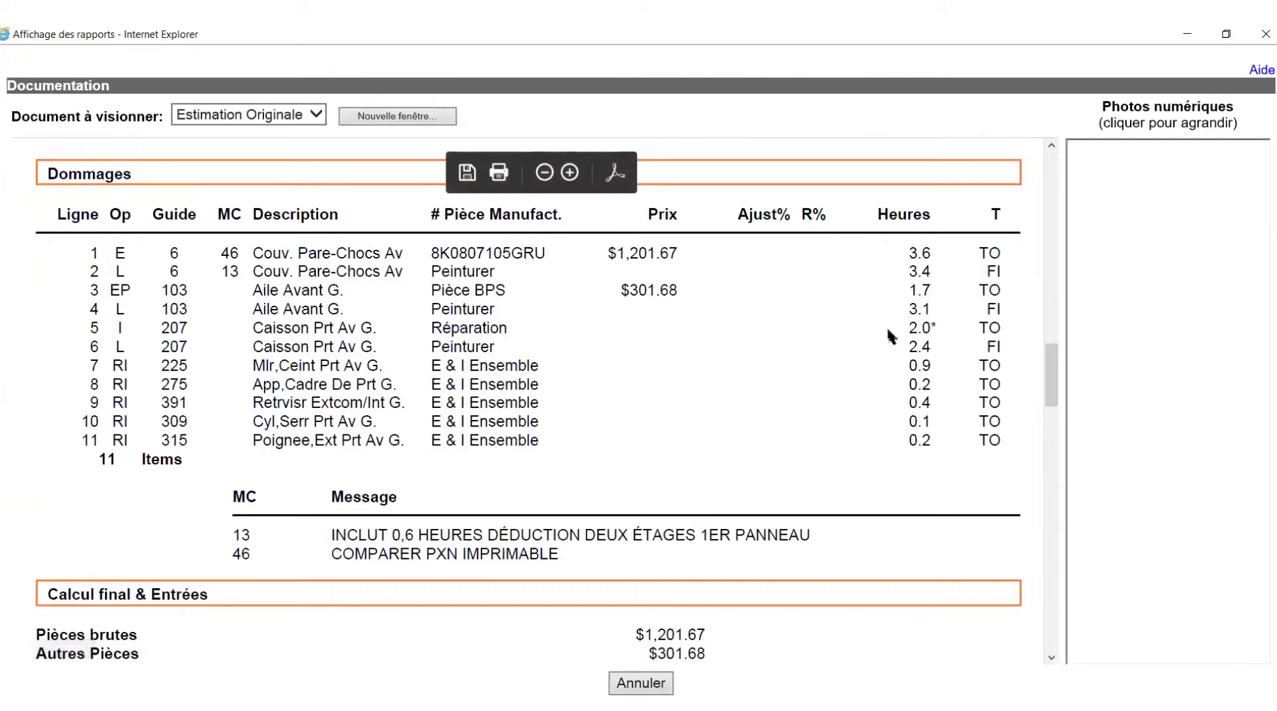
{"action": "scroll", "coordinate": [888, 339], "scroll_direction": "down", "scroll_amount": 1}
{"action": "scroll", "coordinate": [888, 343], "scroll_direction": "down", "scroll_amount": 3}
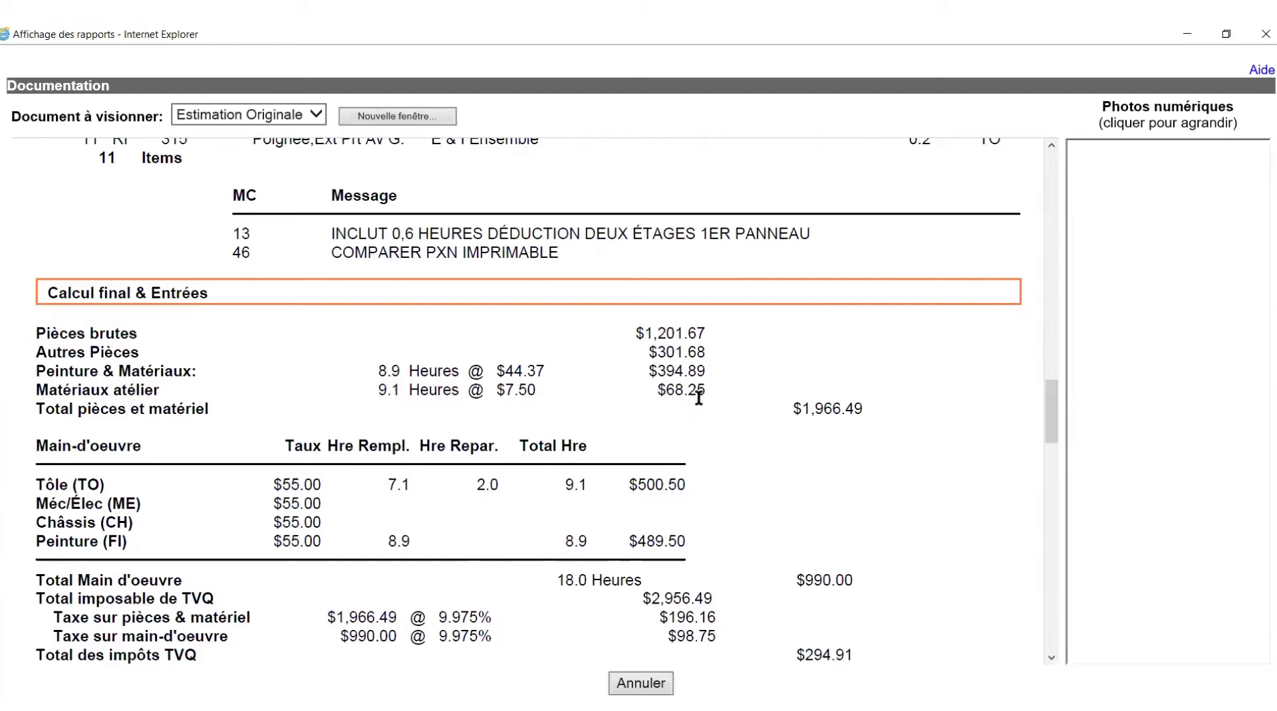
{"action": "scroll", "coordinate": [700, 400], "scroll_direction": "down", "scroll_amount": 2}
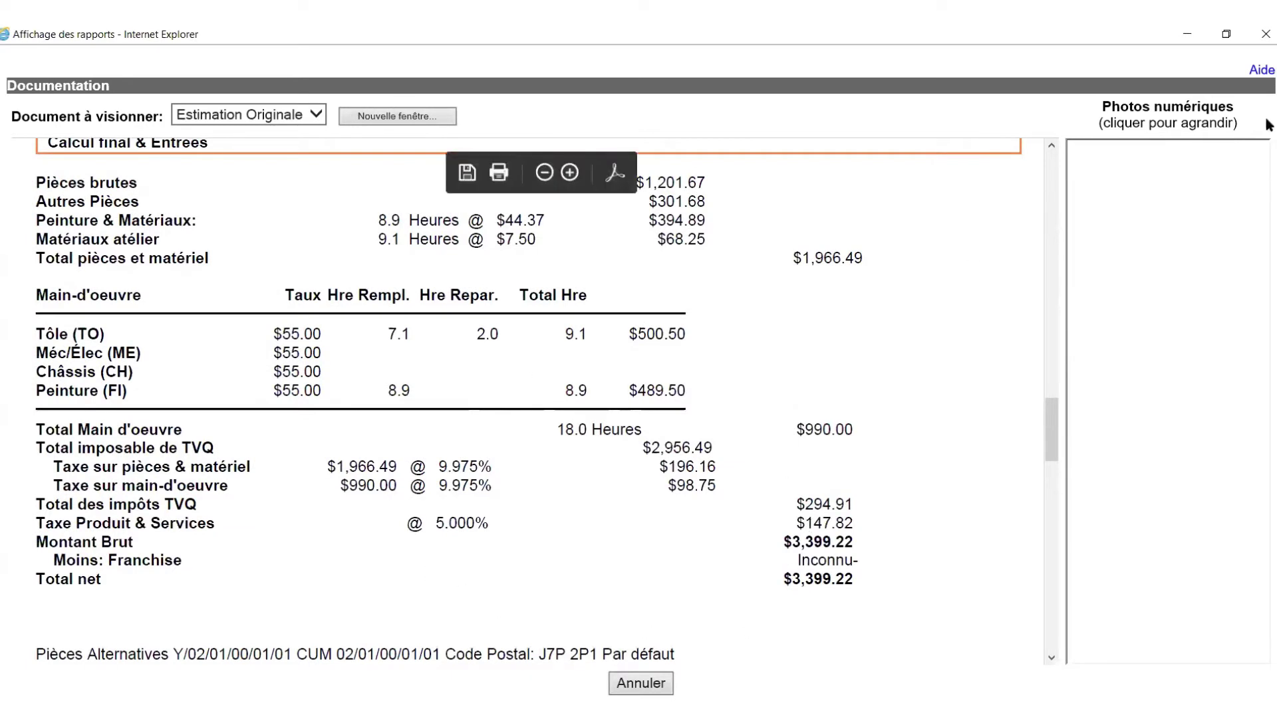
{"action": "left_click", "coordinate": [1263, 35]}
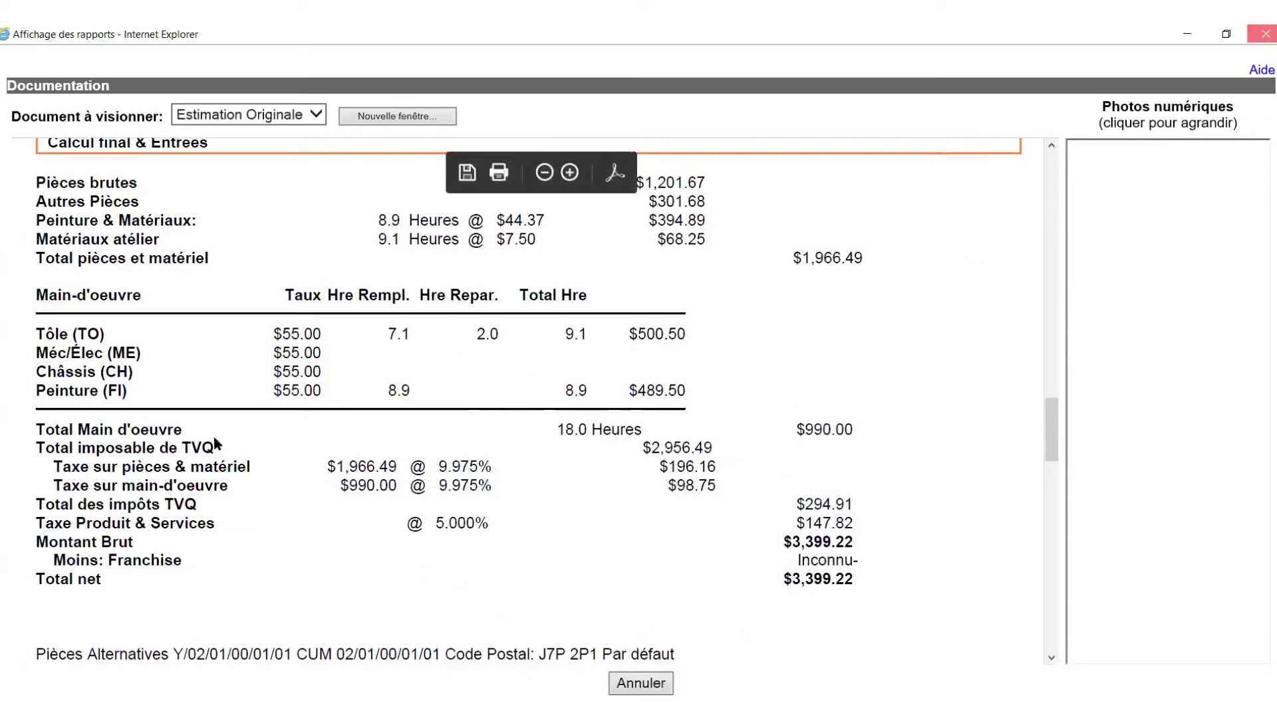